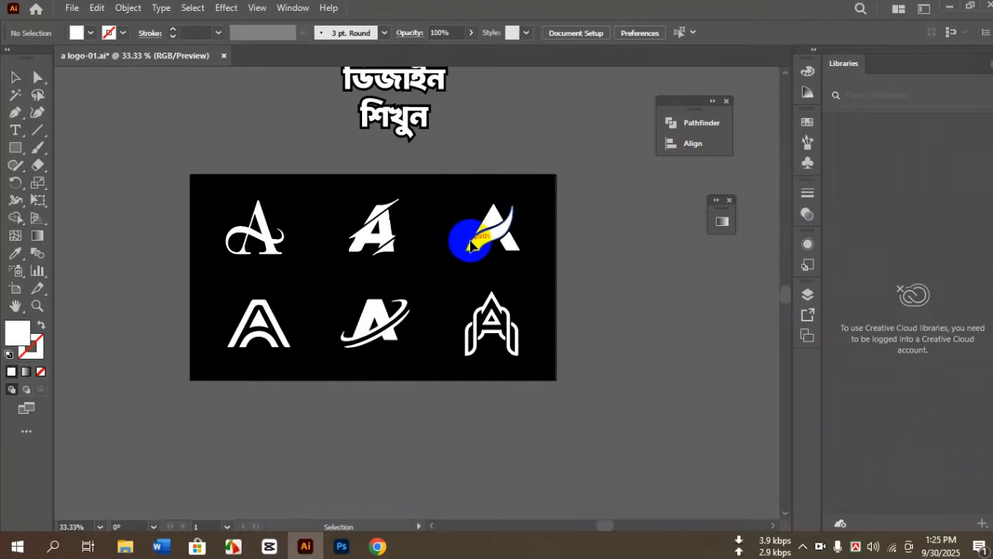
pyautogui.click(29, 136)
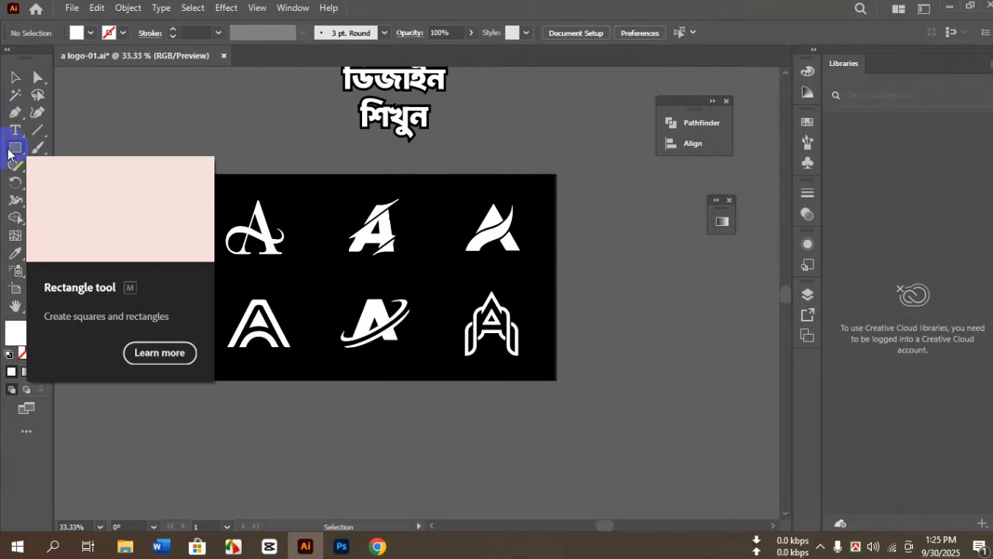
pyautogui.moveTo(9, 153); pyautogui.dragTo(30, 125)
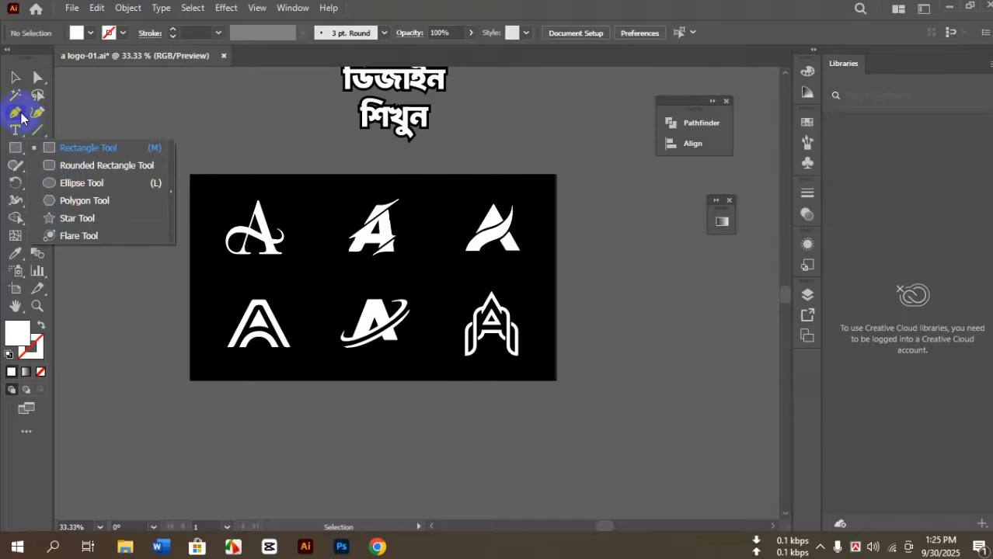
pyautogui.moveTo(21, 118); pyautogui.dragTo(160, 220)
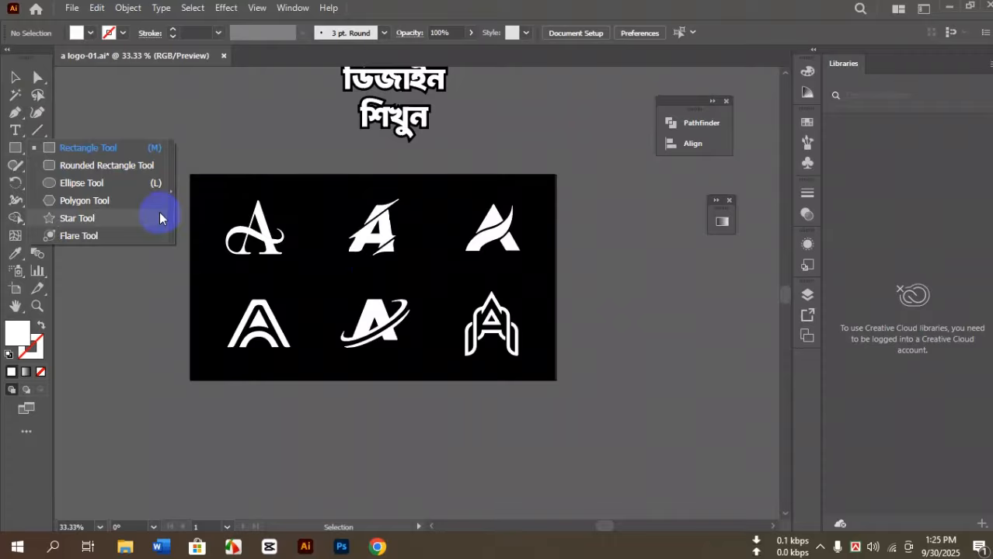
pyautogui.click(701, 125)
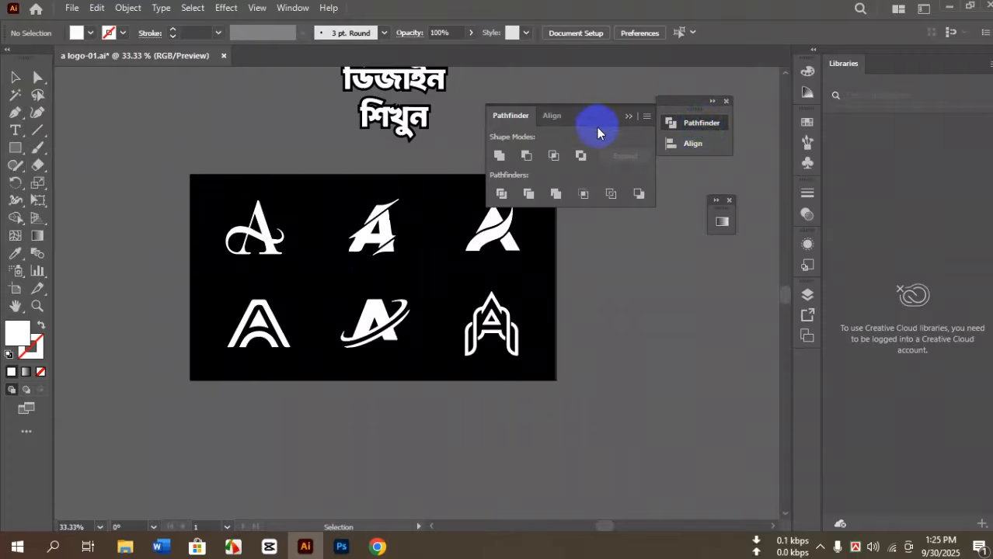
pyautogui.click(674, 123)
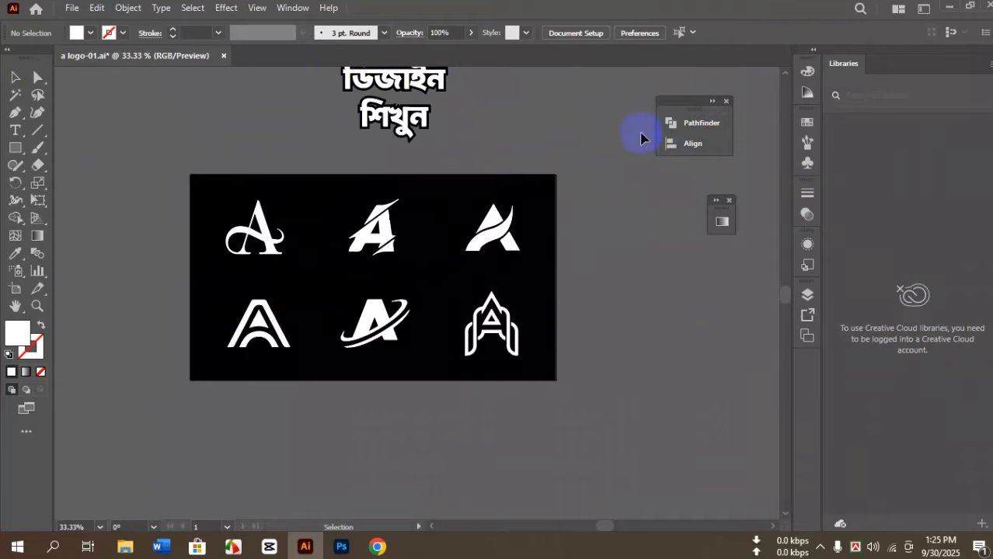
pyautogui.click(338, 39)
pyautogui.click(293, 8)
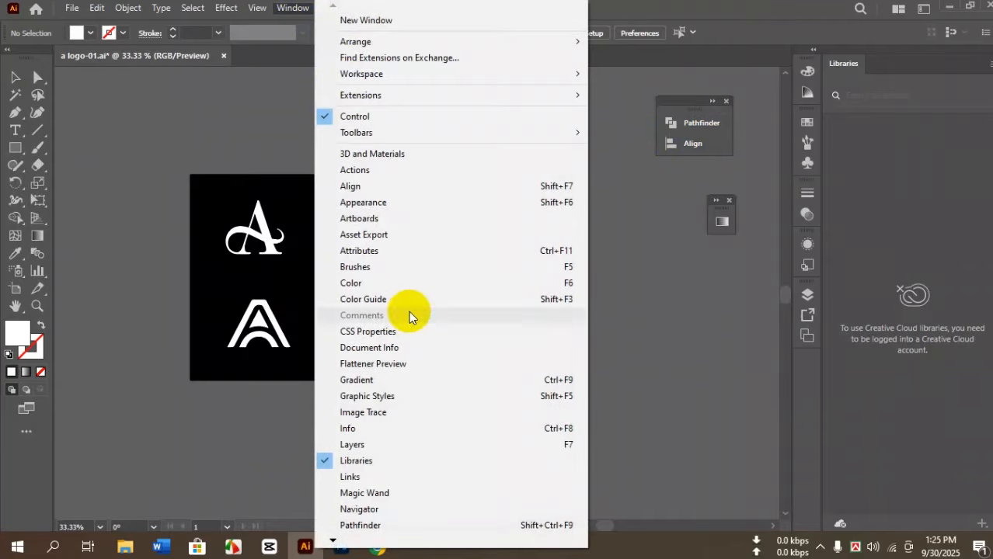
pyautogui.click(365, 526)
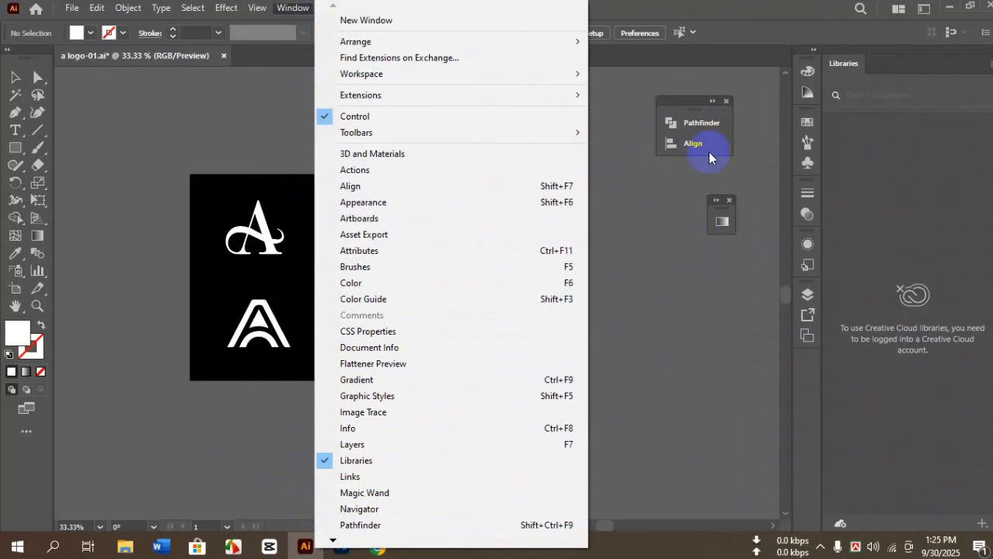
pyautogui.click(621, 188)
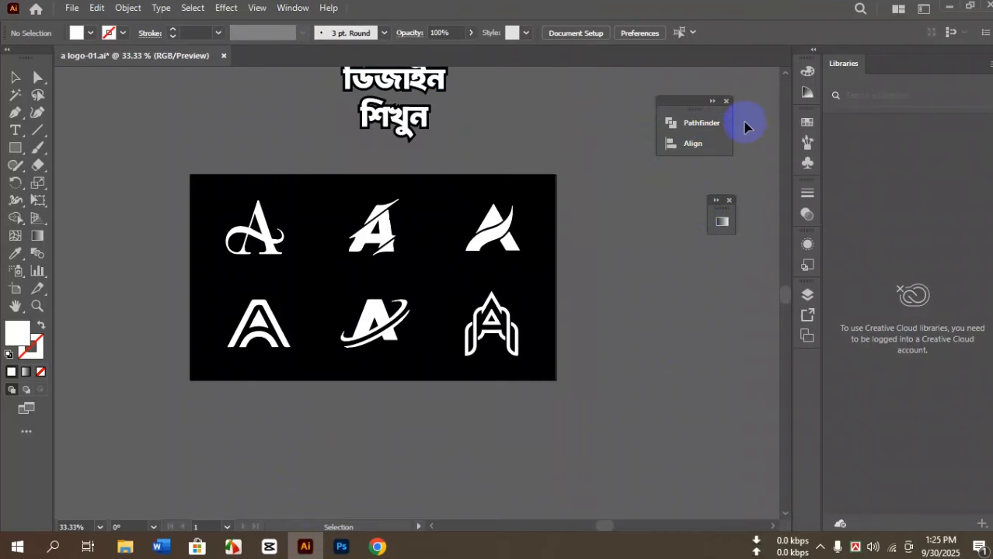
# Draw an upright white triangle with the Polygon tool, reducing it to three sides, and place it below the black logo sheet.
pyautogui.scroll(-2, 330, 215)
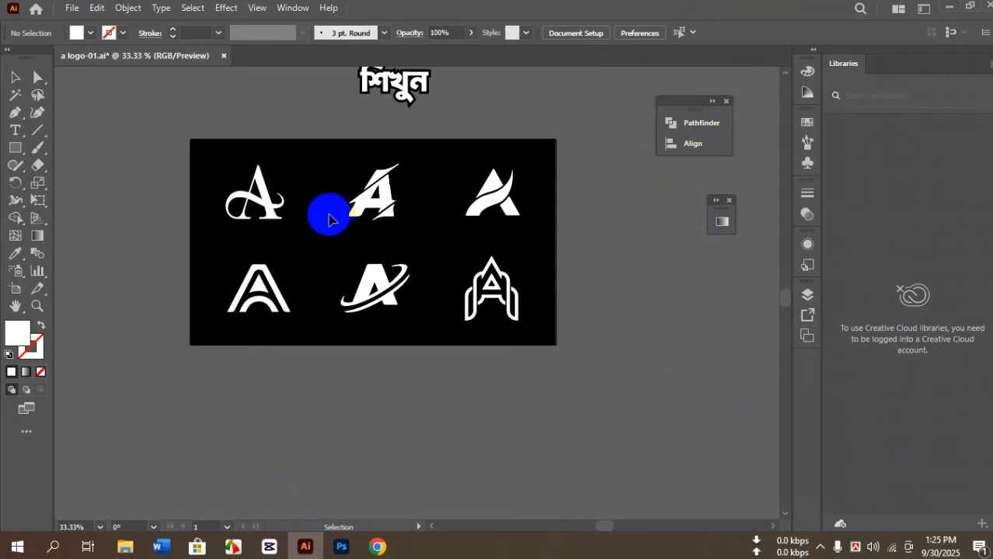
pyautogui.click(14, 152)
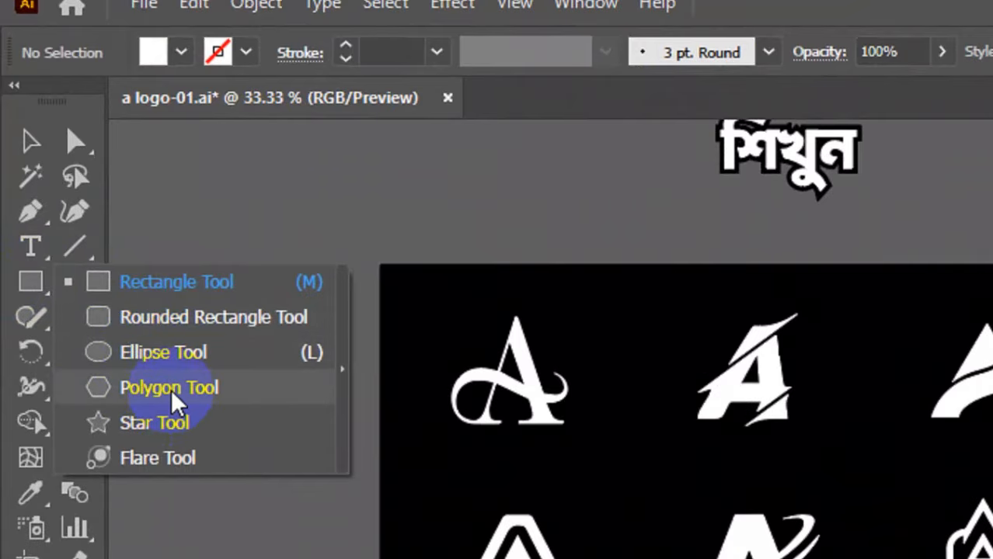
pyautogui.click(171, 389)
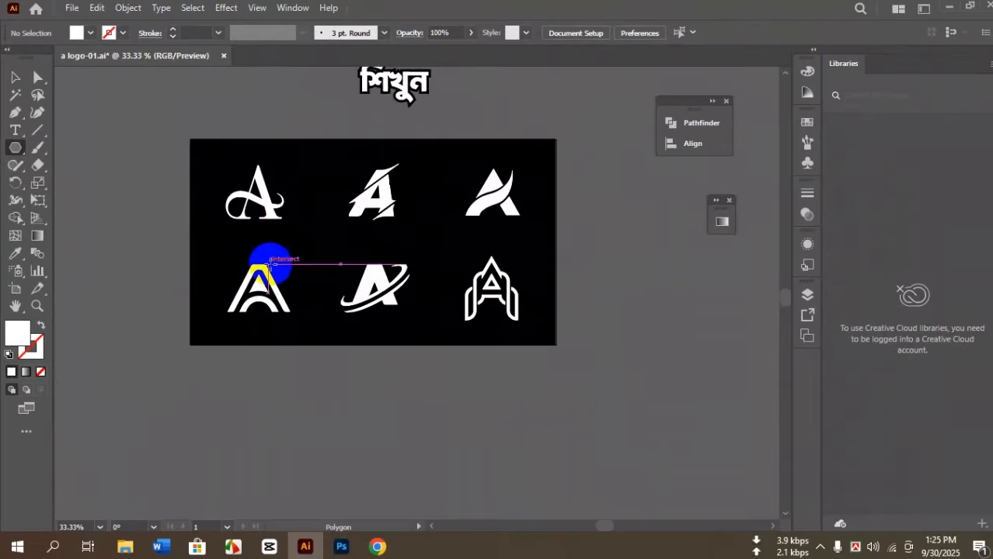
pyautogui.scroll(-5, 270, 292)
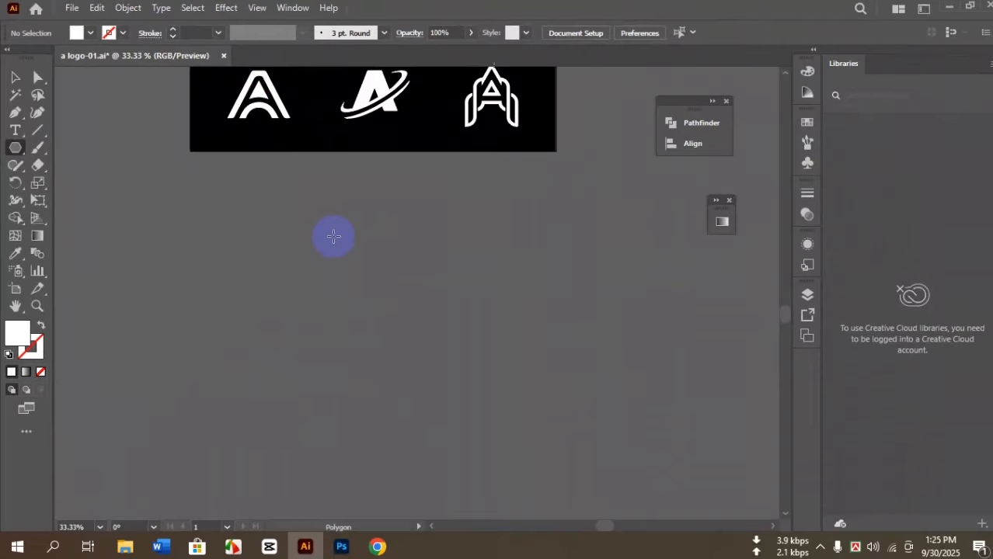
pyautogui.moveTo(322, 211); pyautogui.dragTo(380, 301)
pyautogui.press('Down')
pyautogui.press('Down')
pyautogui.press('Down')
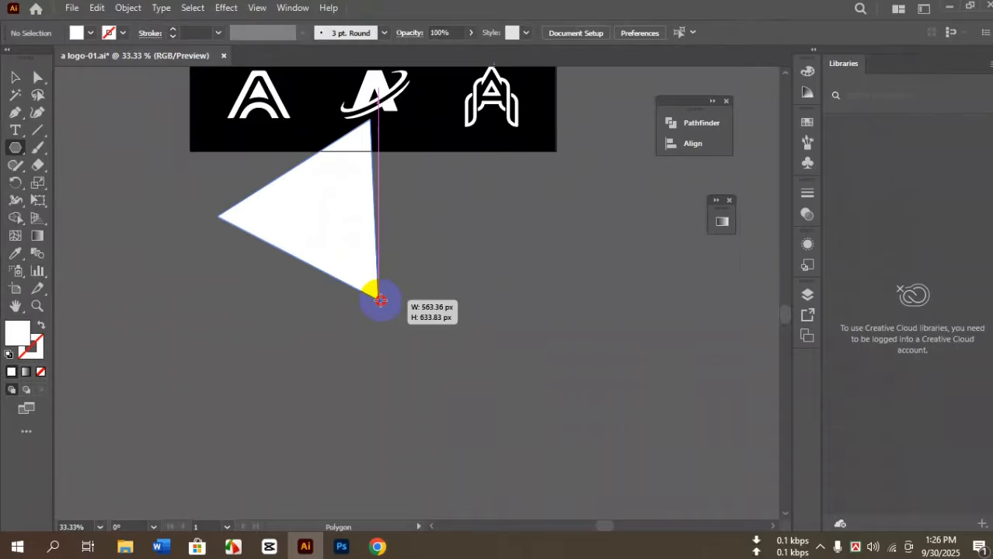
pyautogui.moveTo(381, 300); pyautogui.dragTo(394, 281)
pyautogui.press('shift')
pyautogui.click(15, 77)
pyautogui.moveTo(374, 176); pyautogui.dragTo(466, 312)
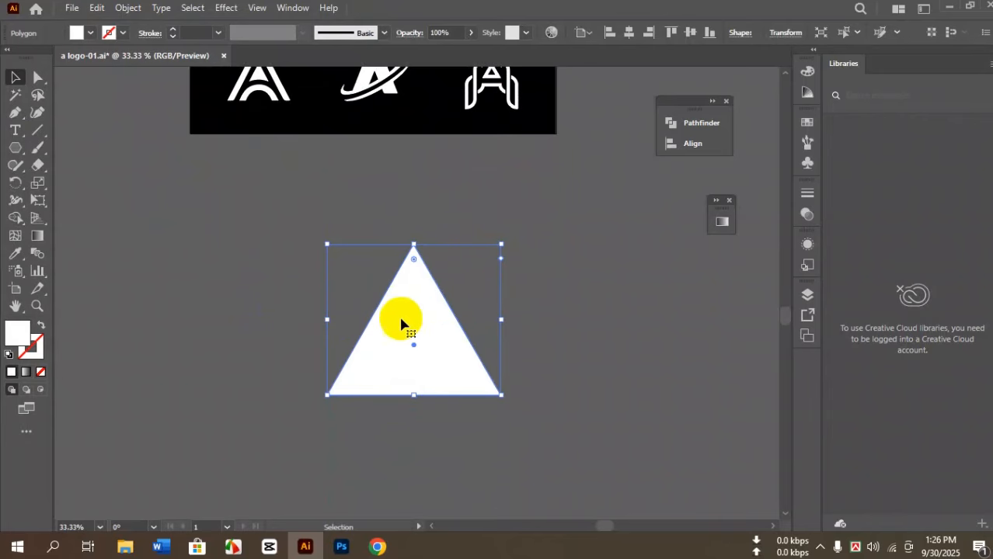
# Ungroup the upper row of logos and move the swoosh A logo out beside the large triangle as a reference.
pyautogui.scroll(5, 398, 326)
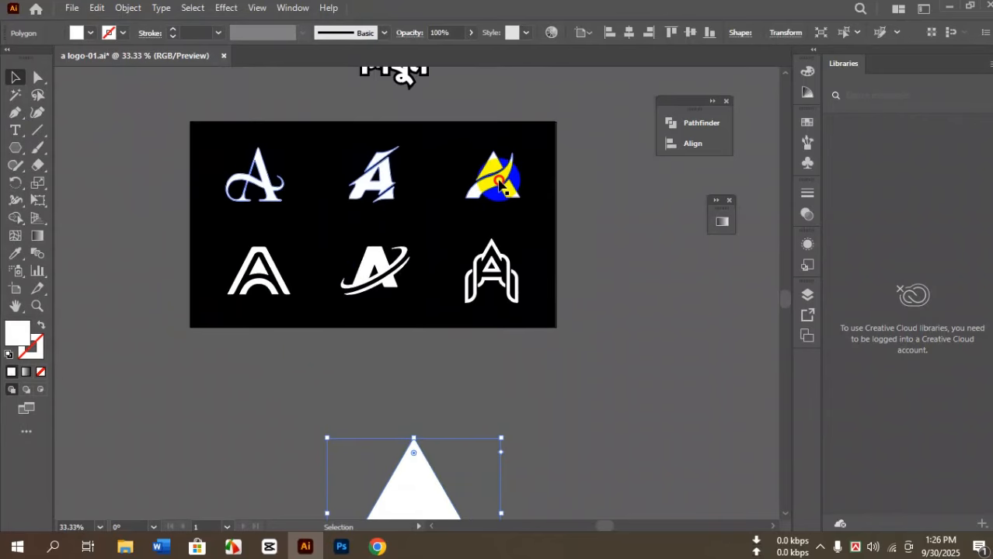
pyautogui.click(503, 187)
pyautogui.rightClick(501, 180)
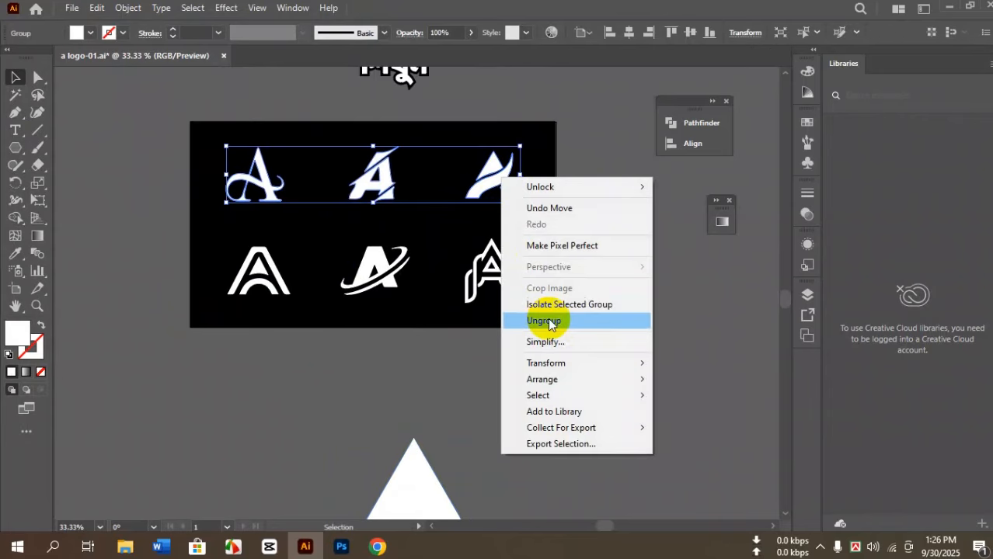
pyautogui.click(543, 320)
pyautogui.click(543, 317)
pyautogui.click(492, 194)
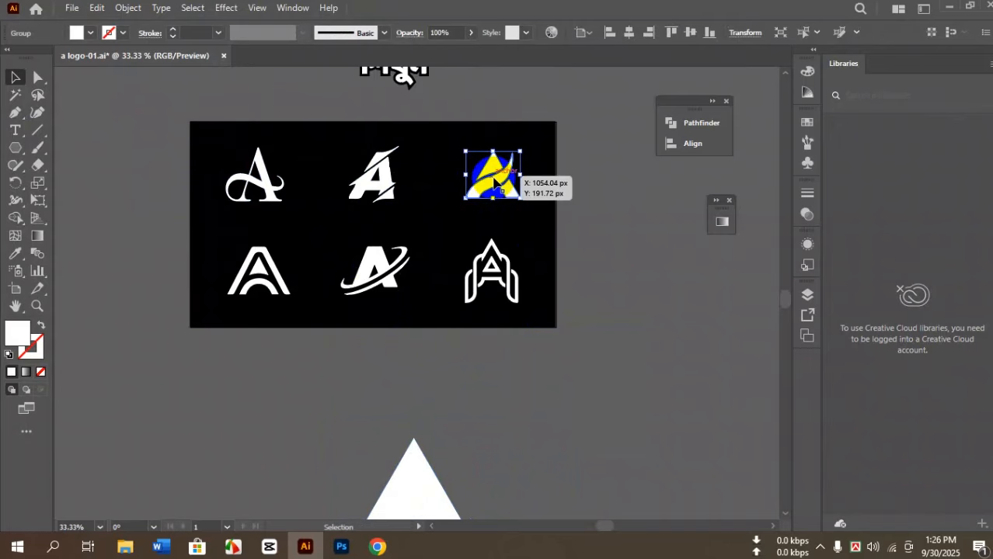
pyautogui.moveTo(492, 194); pyautogui.dragTo(514, 406)
pyautogui.scroll(-3, 514, 405)
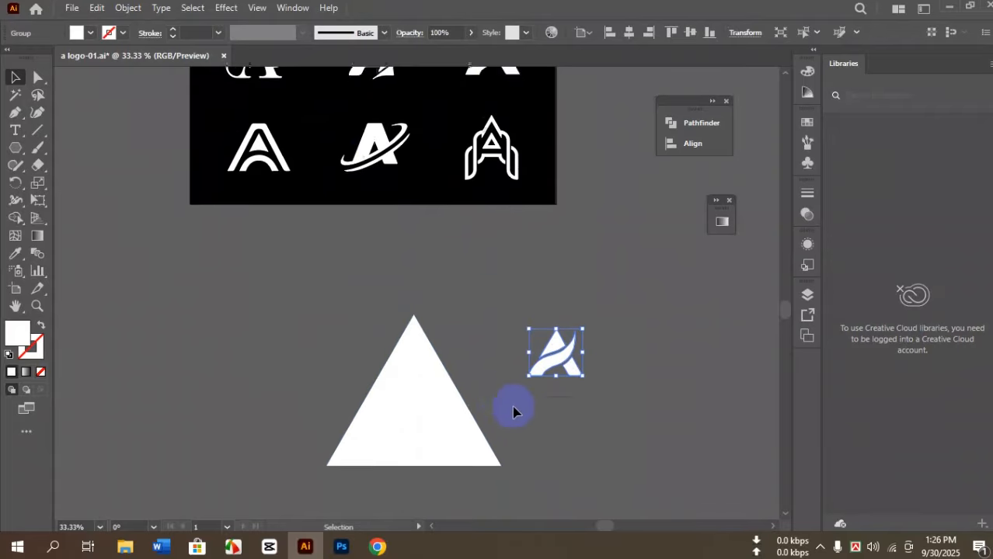
# Fill the large white triangle with cyan and deselect it.
pyautogui.hotkey('ctrl', '+')
pyautogui.click(389, 309)
pyautogui.click(96, 36)
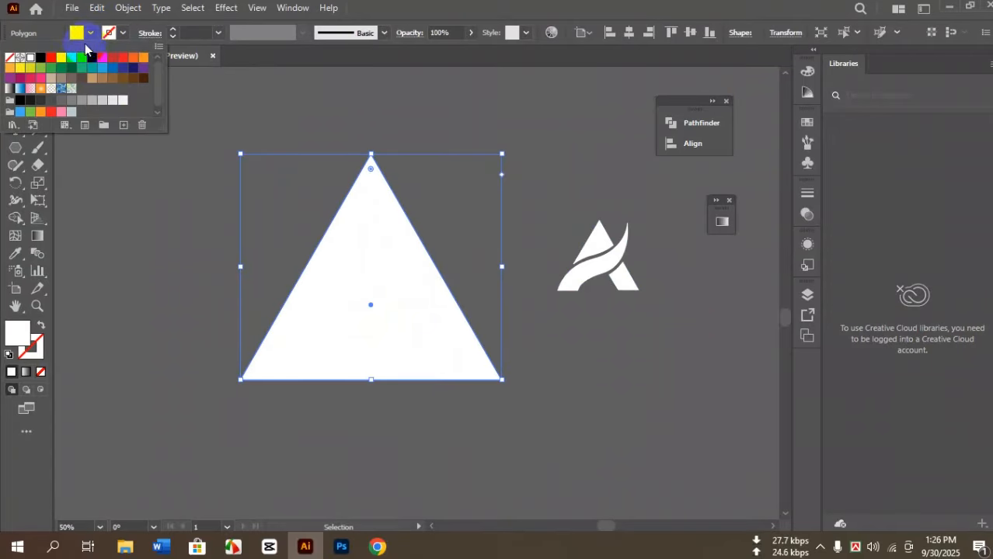
pyautogui.click(64, 59)
pyautogui.scroll(-1, 266, 205)
pyautogui.click(267, 204)
pyautogui.click(311, 236)
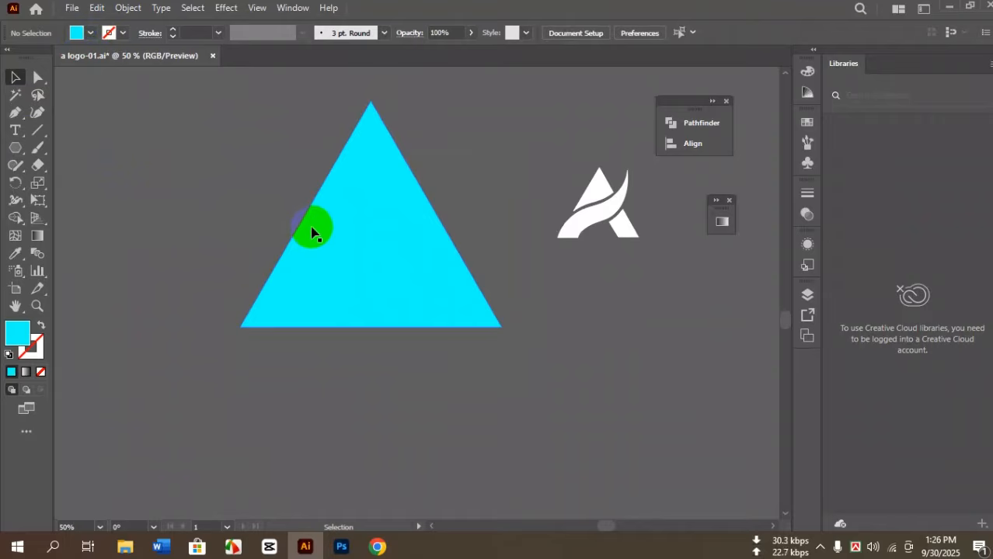
pyautogui.click(20, 120)
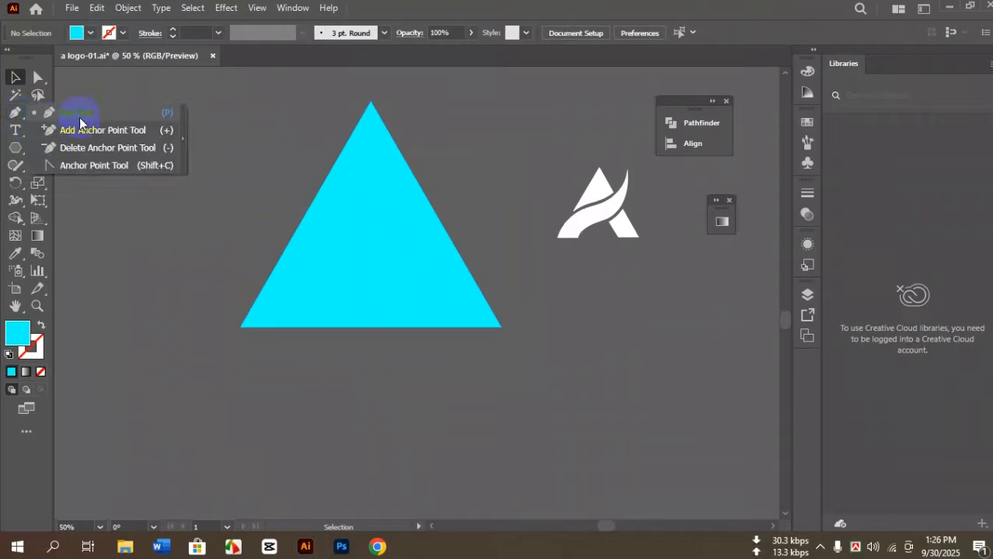
pyautogui.click(300, 326)
pyautogui.click(380, 248)
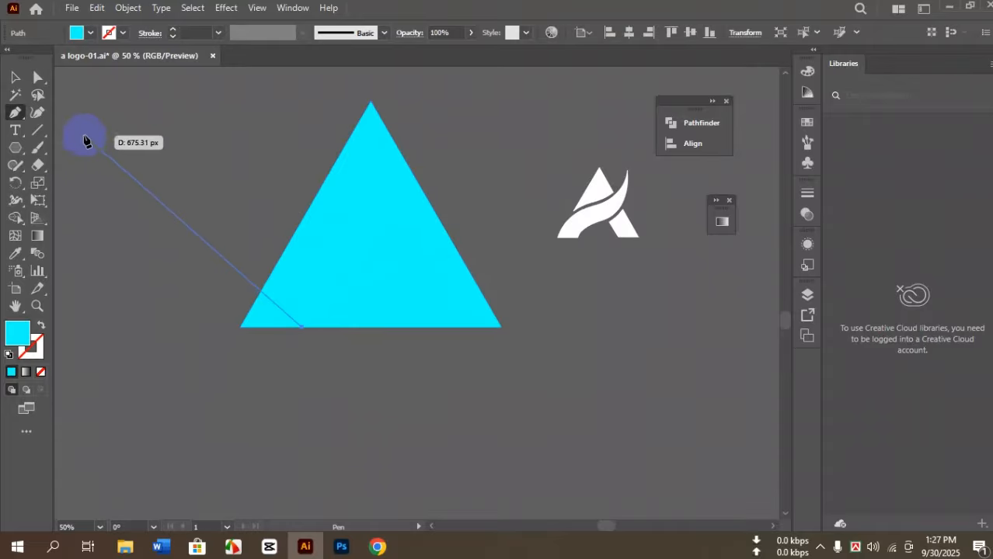
pyautogui.click(15, 76)
pyautogui.click(137, 224)
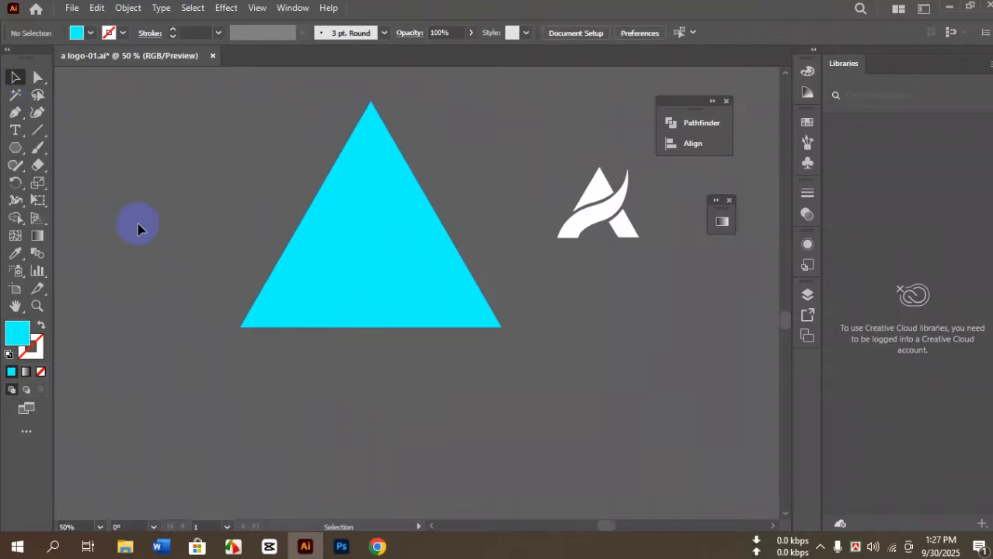
# Duplicate the cyan triangle straight down so that it overlaps the original, and fill the copy with blue.
pyautogui.click(328, 211)
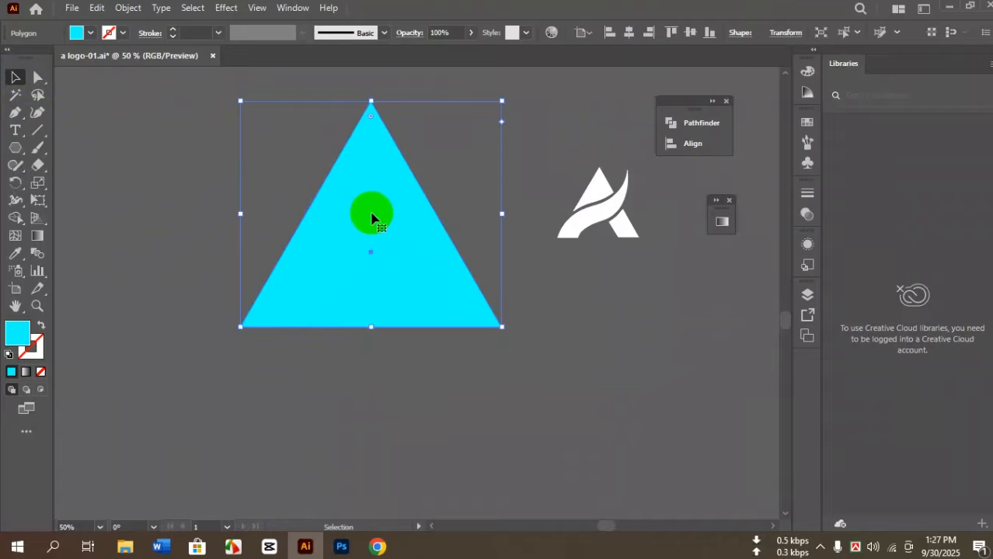
pyautogui.moveTo(372, 218); pyautogui.dragTo(377, 300)
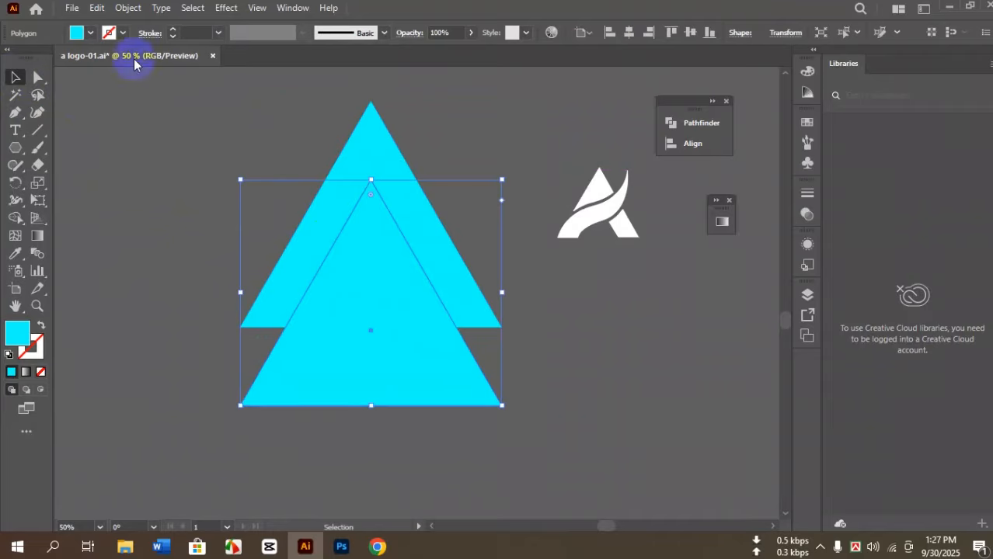
pyautogui.click(90, 33)
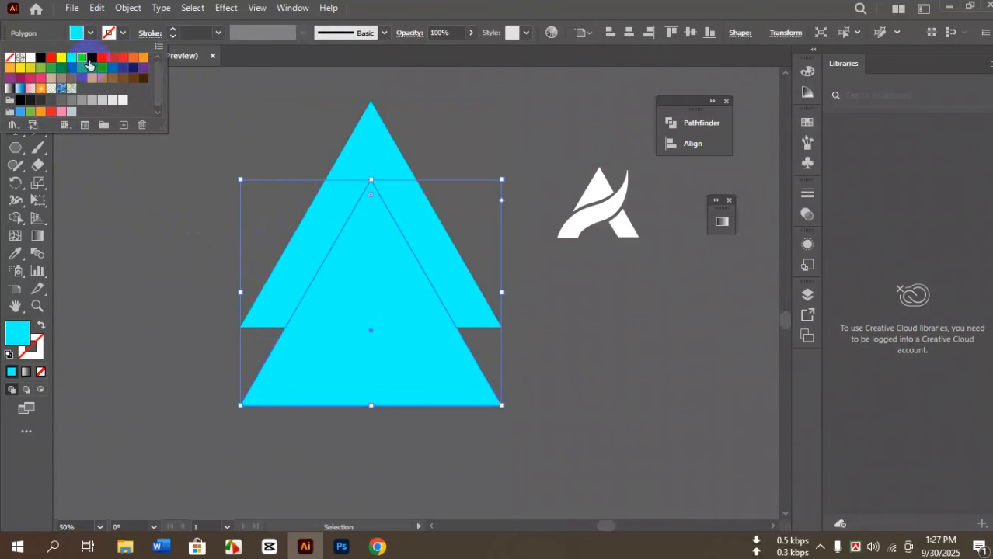
pyautogui.click(91, 59)
pyautogui.click(374, 297)
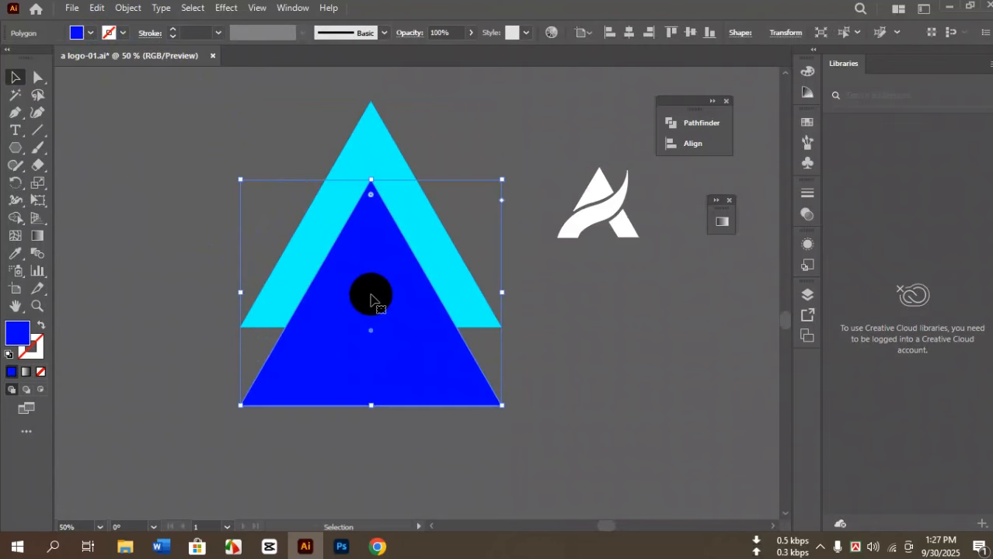
# Nudge the blue triangle straight down in small increments to thicken the exposed cyan legs, then deselect it.
pyautogui.moveTo(361, 297); pyautogui.dragTo(321, 301)
pyautogui.press('Down')
pyautogui.press('Down')
pyautogui.press('Down')
pyautogui.press('Down')
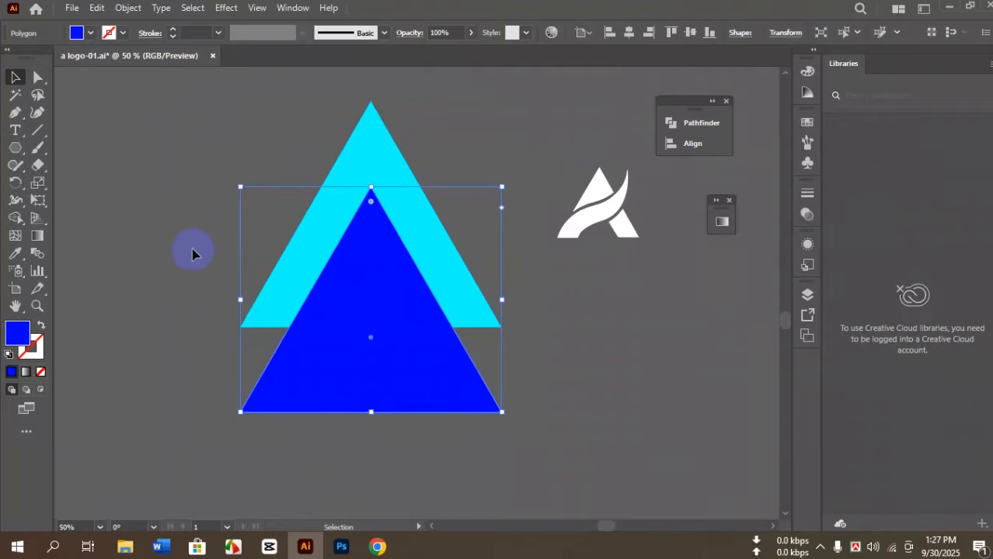
pyautogui.press('Down')
pyautogui.press('Down')
pyautogui.press('Down')
pyautogui.press('Down')
pyautogui.press('Down')
pyautogui.press('Down')
pyautogui.press('Down')
pyautogui.press('Down')
pyautogui.press('Down')
pyautogui.press('Down')
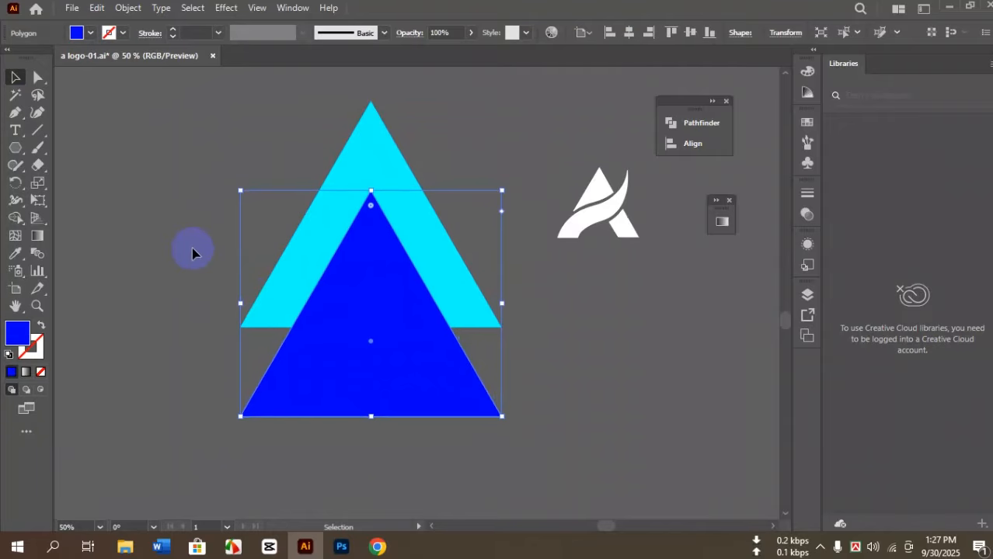
pyautogui.press('Down')
pyautogui.click(186, 220)
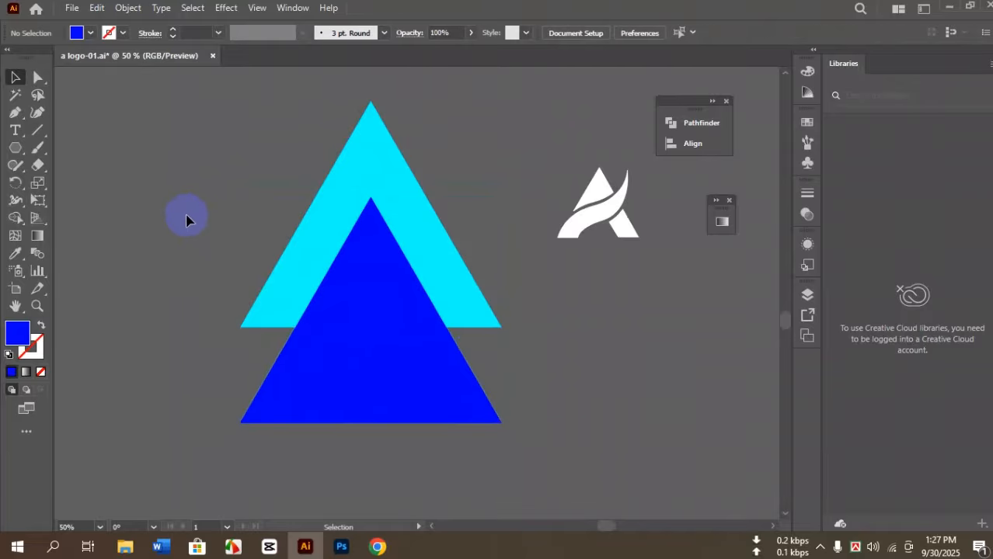
# Subtract the blue triangle from the cyan one with the Pathfinder's Minus Front, leaving an A-shaped chevron.
pyautogui.click(418, 311)
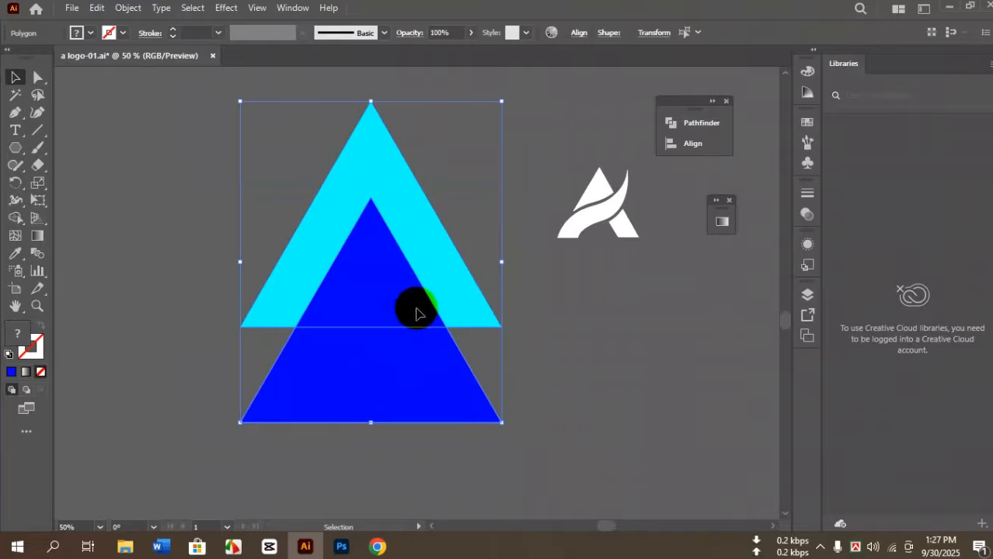
pyautogui.click(696, 125)
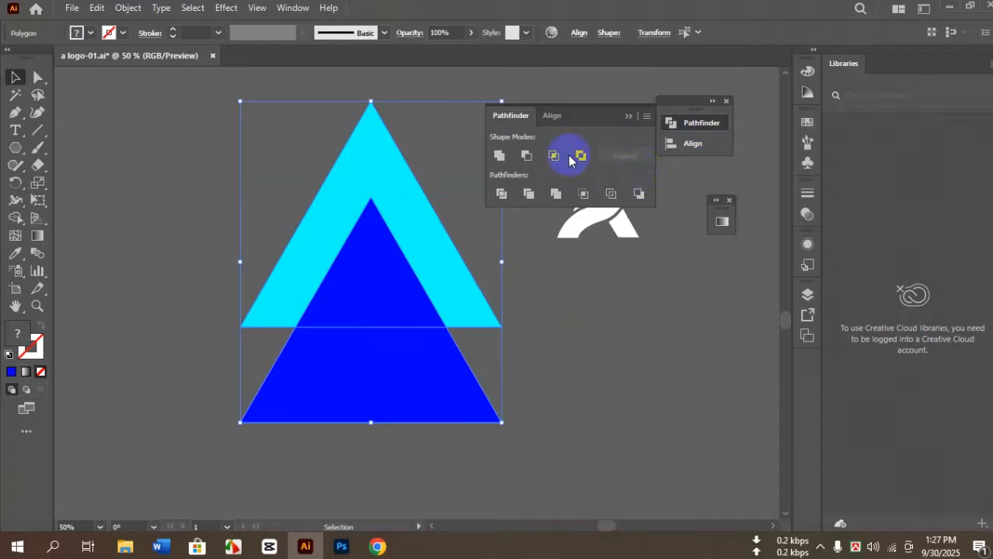
pyautogui.click(525, 157)
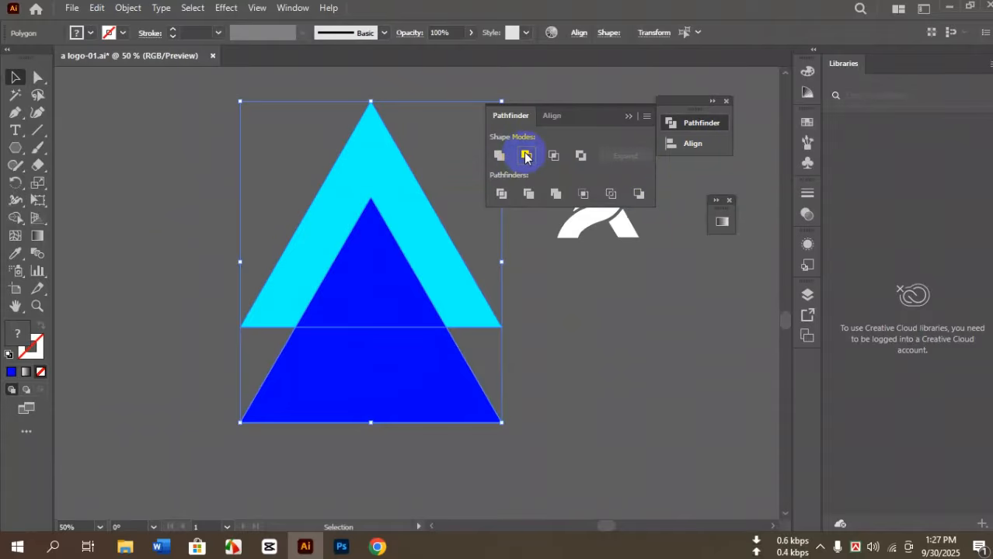
pyautogui.click(355, 375)
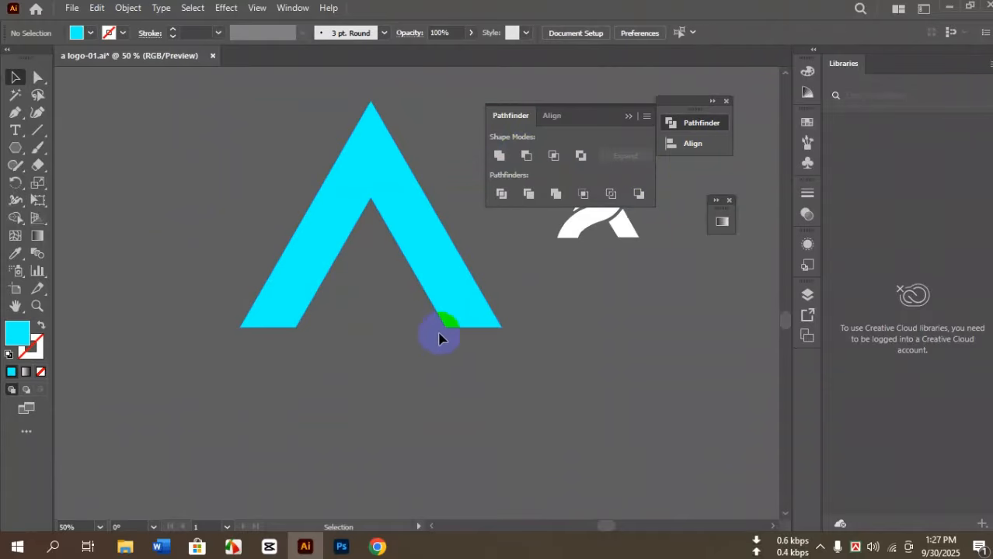
# Draw an S-shaped path with the Pen tool from the cyan chevron's lower-left corner, through its inner gap, up beyond the right leg.
pyautogui.scroll(2, 442, 333)
pyautogui.click(15, 111)
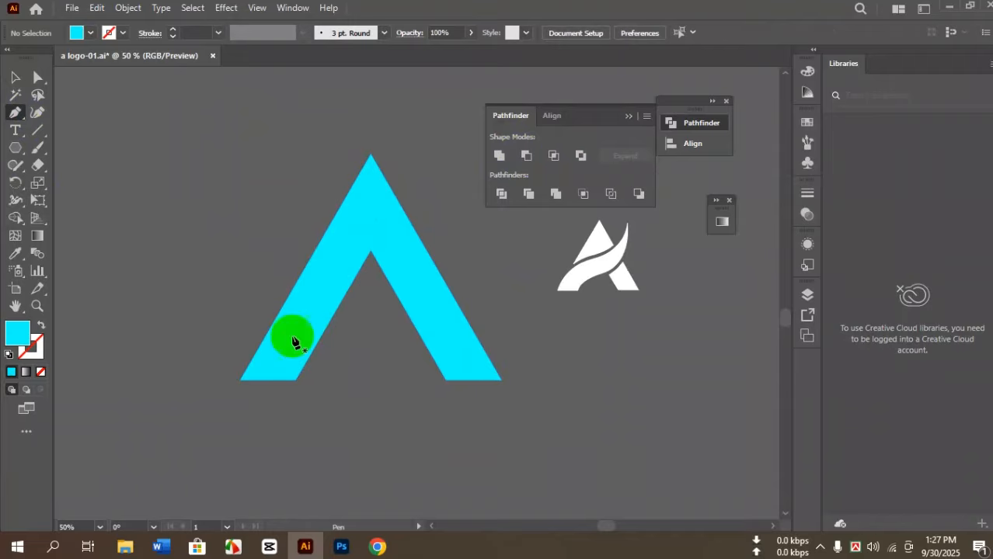
pyautogui.click(241, 381)
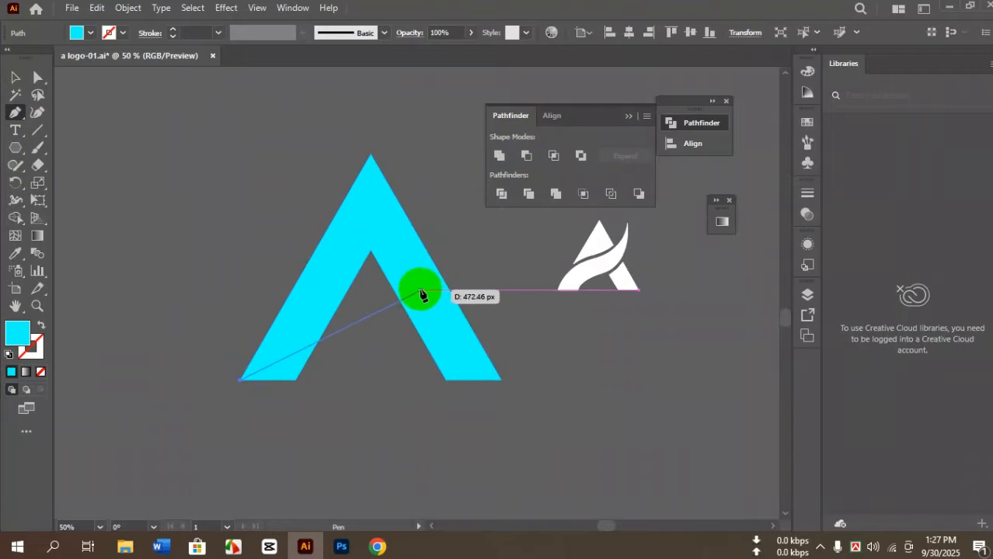
pyautogui.click(379, 296)
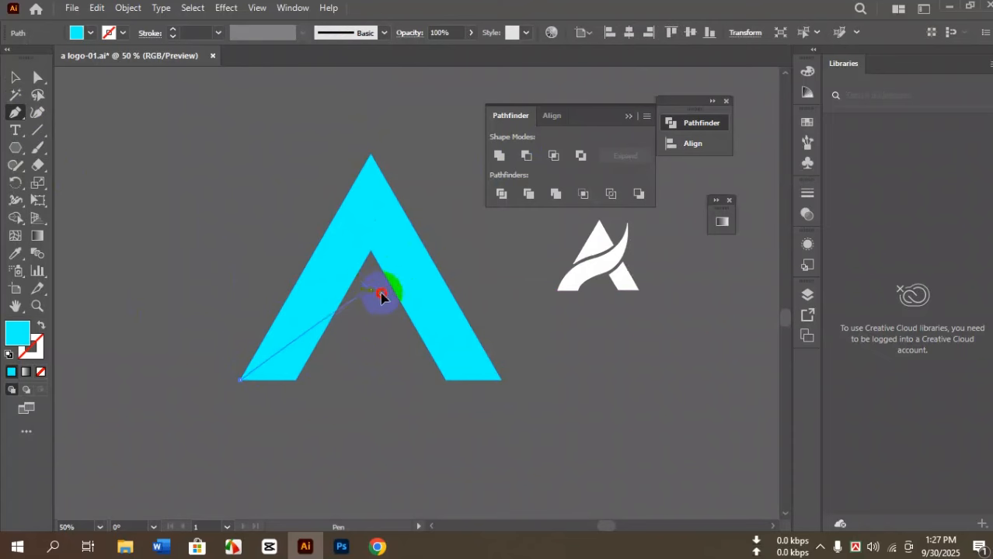
pyautogui.moveTo(381, 297); pyautogui.dragTo(467, 297)
pyautogui.scroll(2, 476, 266)
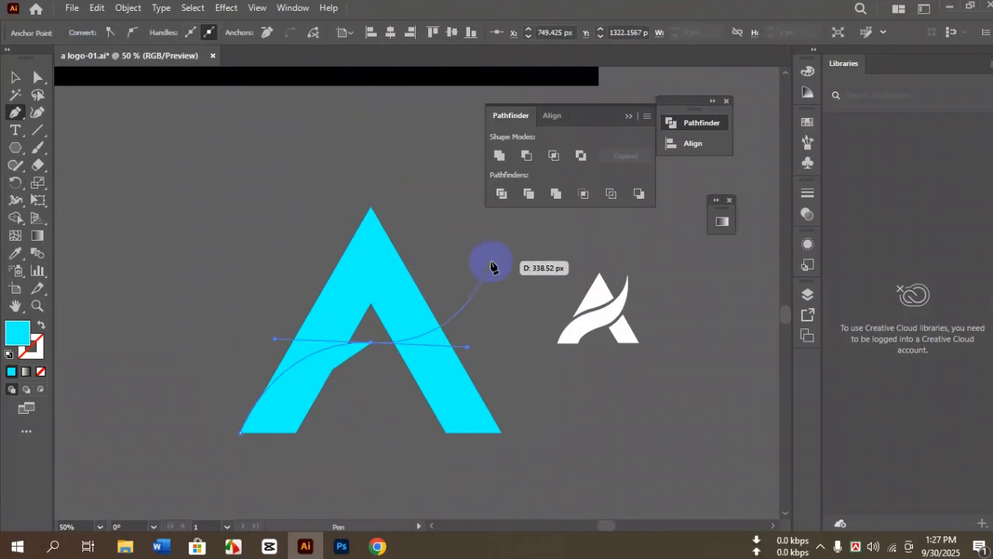
pyautogui.moveTo(497, 230); pyautogui.dragTo(465, 396)
pyautogui.scroll(-1, 376, 361)
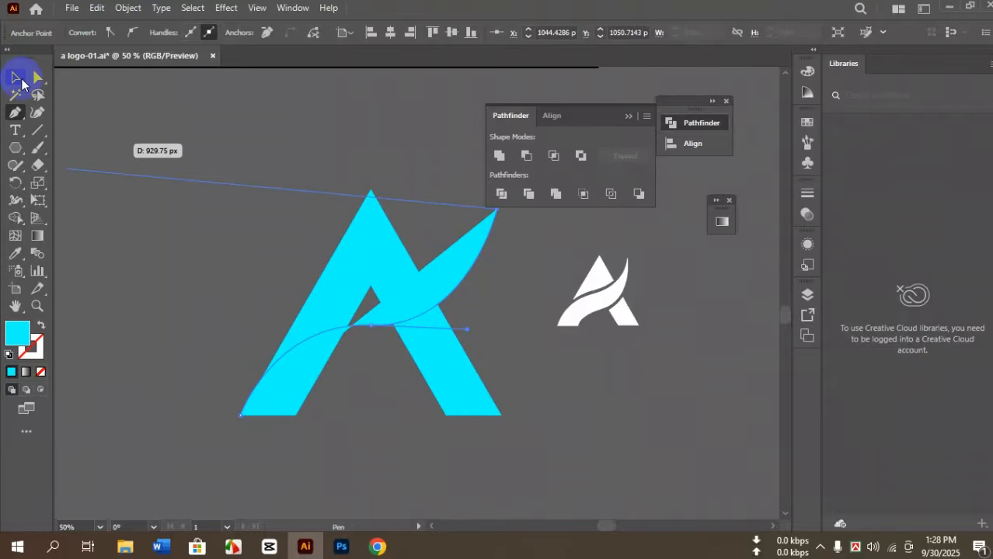
# Swap the S-curve's fill and stroke so it has no fill and a cyan stroke, and deselect it.
pyautogui.click(16, 78)
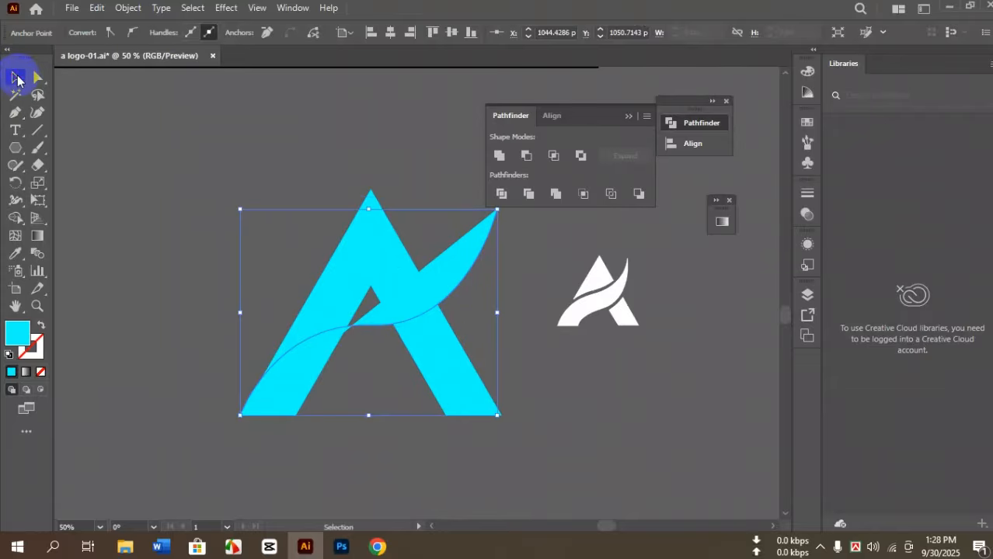
pyautogui.click(41, 326)
pyautogui.scroll(1, 387, 332)
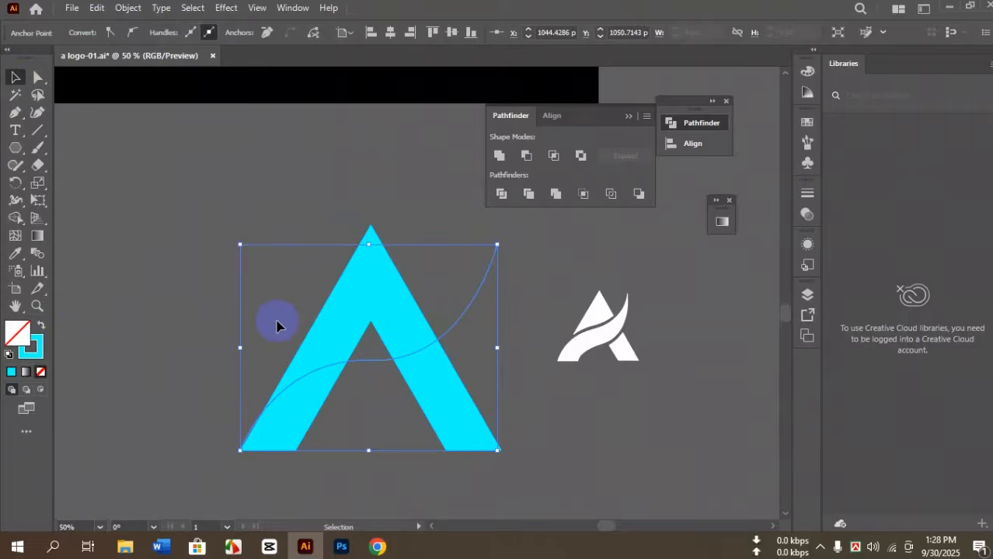
pyautogui.click(518, 326)
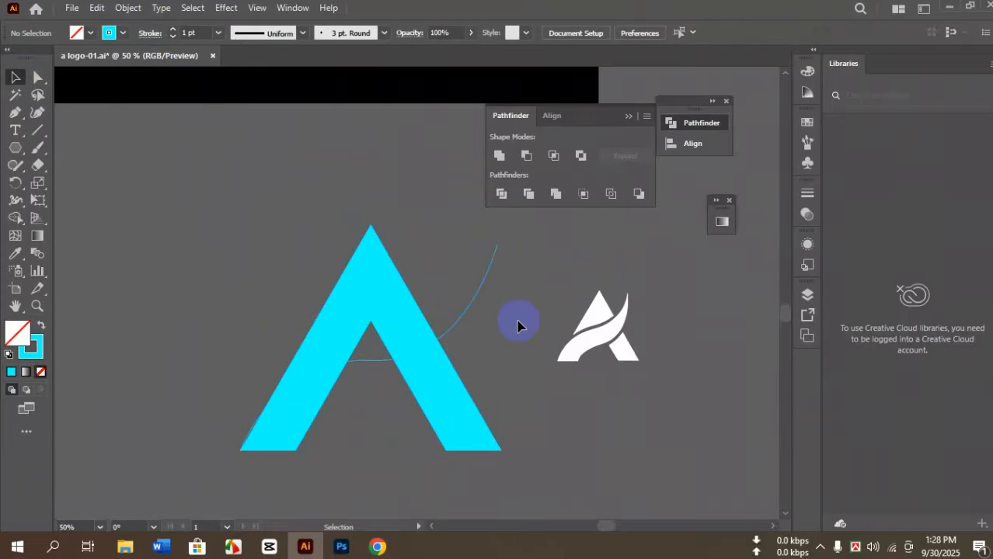
# Move the S-curve's upper end anchor inward to about X 957 px, Y 1068 px, then deselect the curve.
pyautogui.click(469, 306)
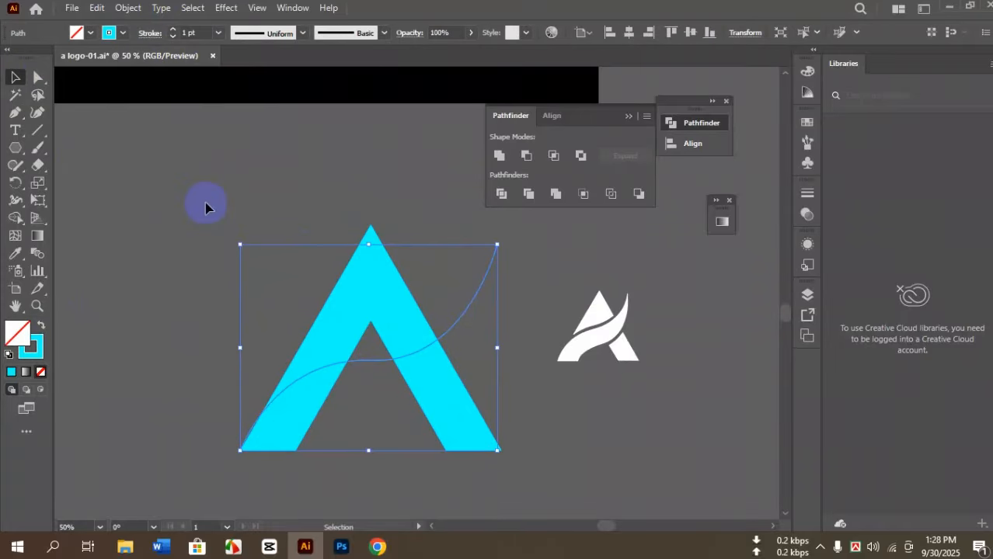
pyautogui.moveTo(495, 248); pyautogui.dragTo(460, 252)
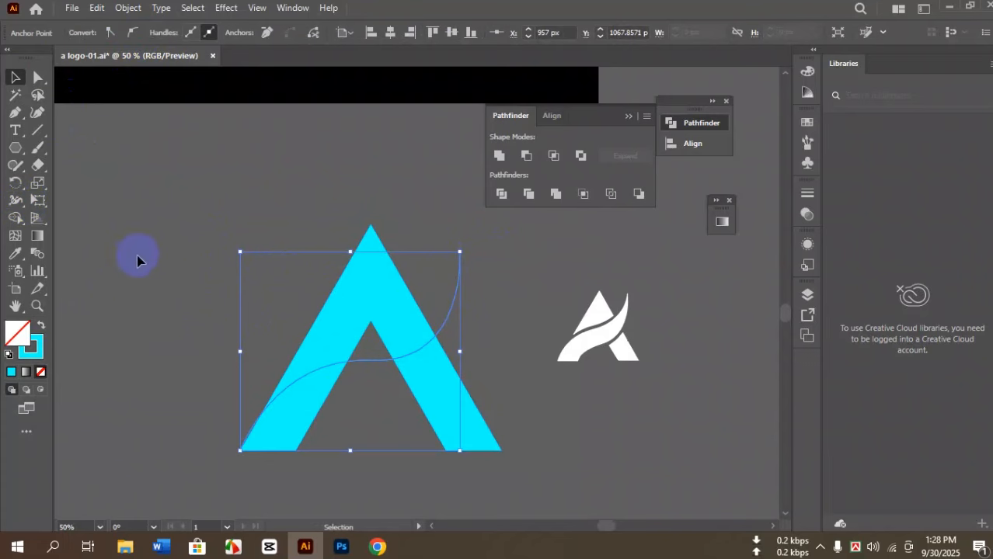
pyautogui.click(32, 348)
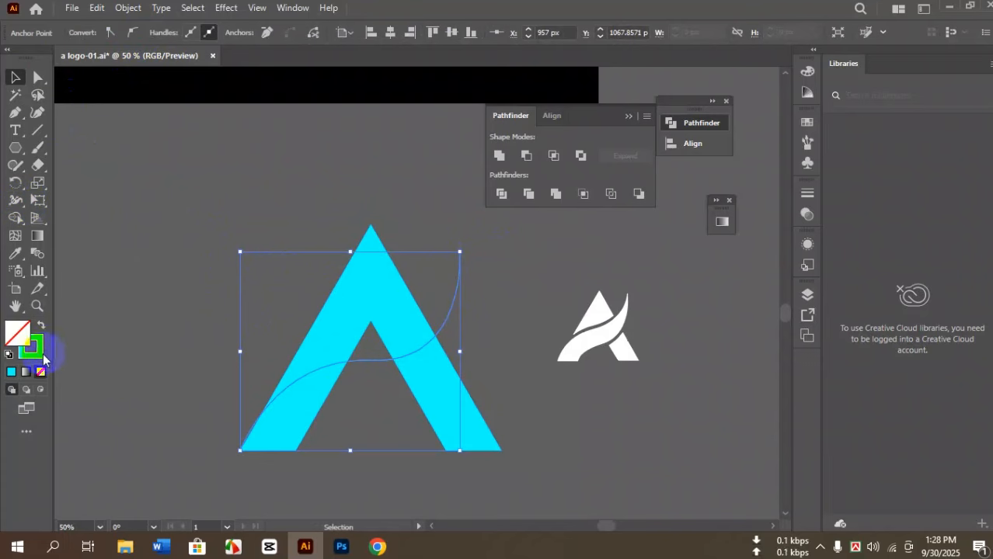
pyautogui.click(241, 198)
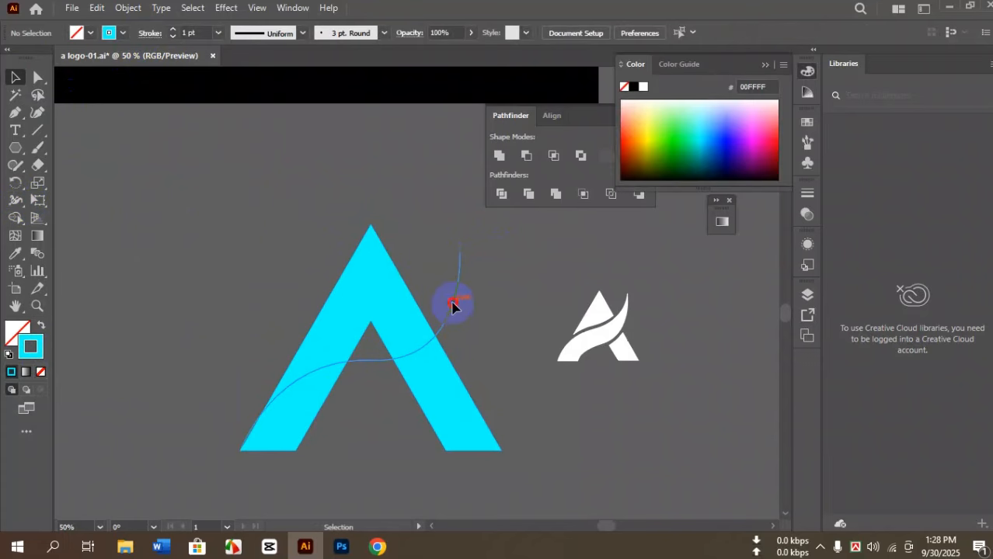
# Select the S-curve and thicken its stroke to 106 pt.
pyautogui.click(455, 304)
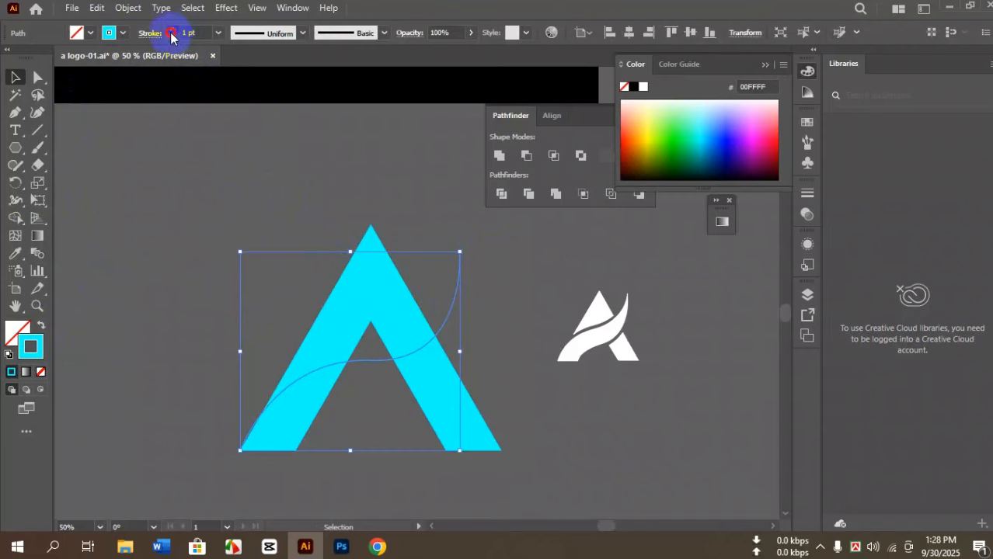
pyautogui.click(171, 30)
pyautogui.hotkey('ctrl', '=')
pyautogui.hotkey('ctrl', '=')
pyautogui.hotkey('ctrl', '=')
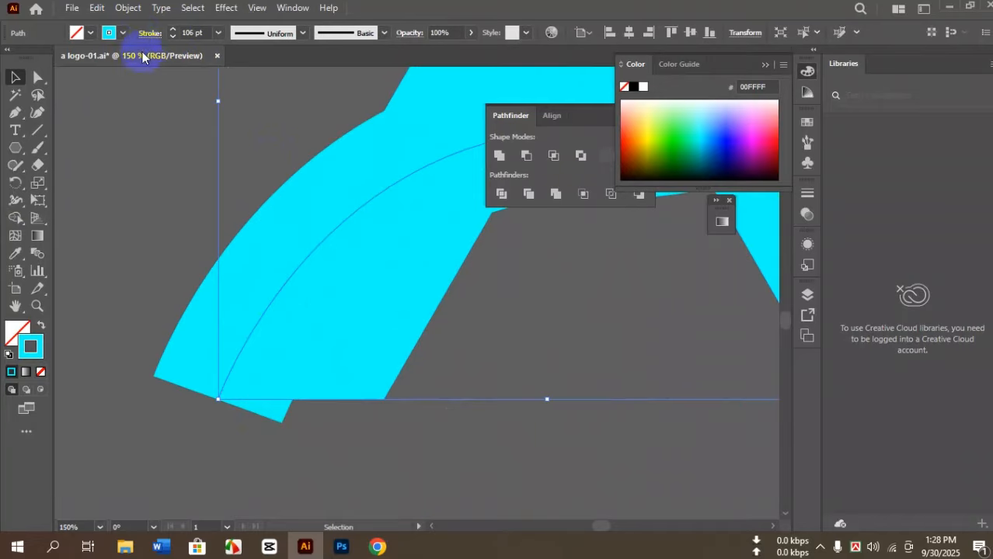
# Recolor the S-curve's stroke to red C1272D.
pyautogui.click(109, 32)
pyautogui.click(113, 58)
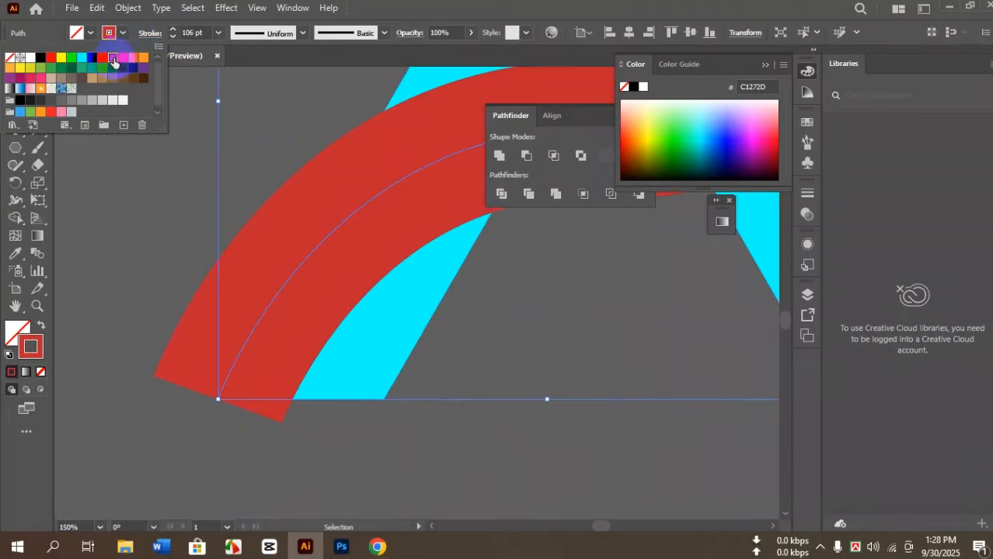
pyautogui.click(161, 420)
# Move the red curve's lower end anchor along the baseline to the middle of the left leg, and set the stroke weight to 110 pt.
pyautogui.press('a')
pyautogui.click(218, 416)
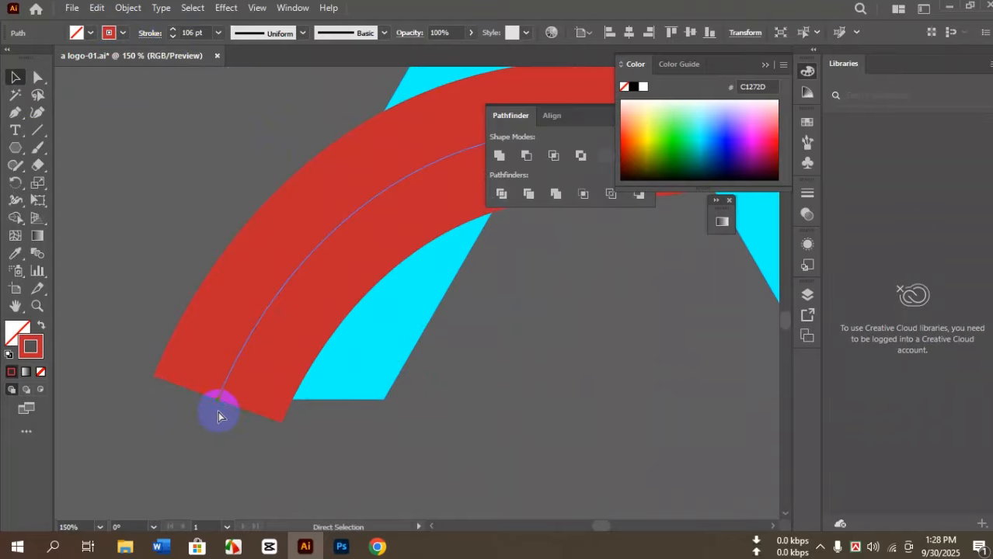
pyautogui.moveTo(220, 402); pyautogui.dragTo(303, 403)
pyautogui.hotkey('ctrl', '-')
pyautogui.hotkey('ctrl', '-')
pyautogui.press('v')
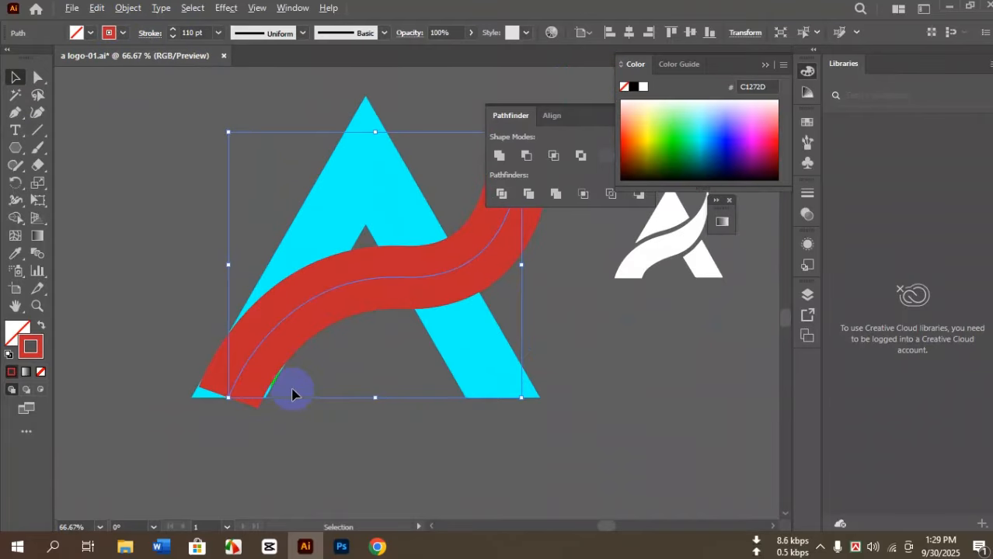
# Apply the triangular tapering width profile to the red curve so it narrows toward its upper end, and deselect it.
pyautogui.click(460, 310)
pyautogui.click(372, 182)
pyautogui.click(432, 267)
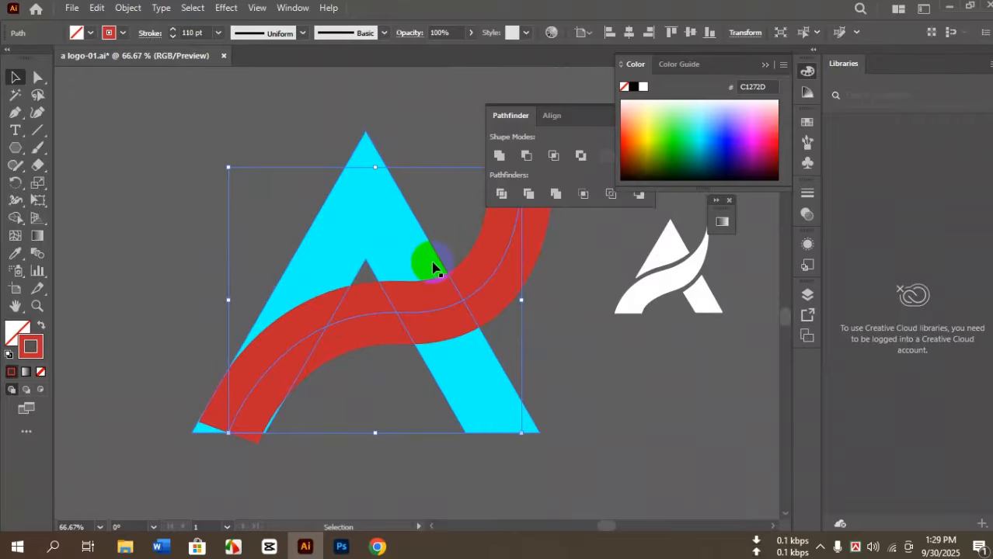
pyautogui.scroll(-1, 435, 268)
pyautogui.scroll(2, 406, 439)
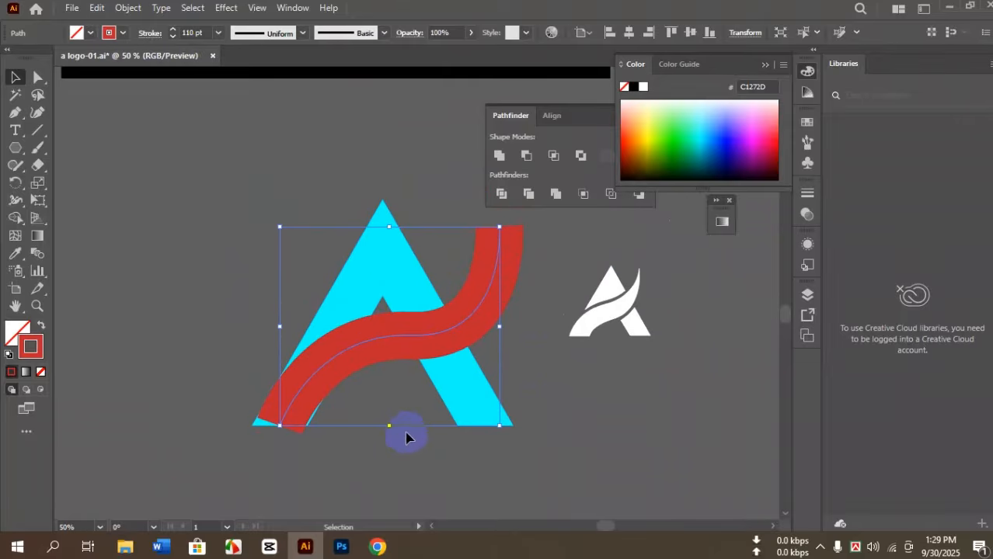
pyautogui.click(302, 33)
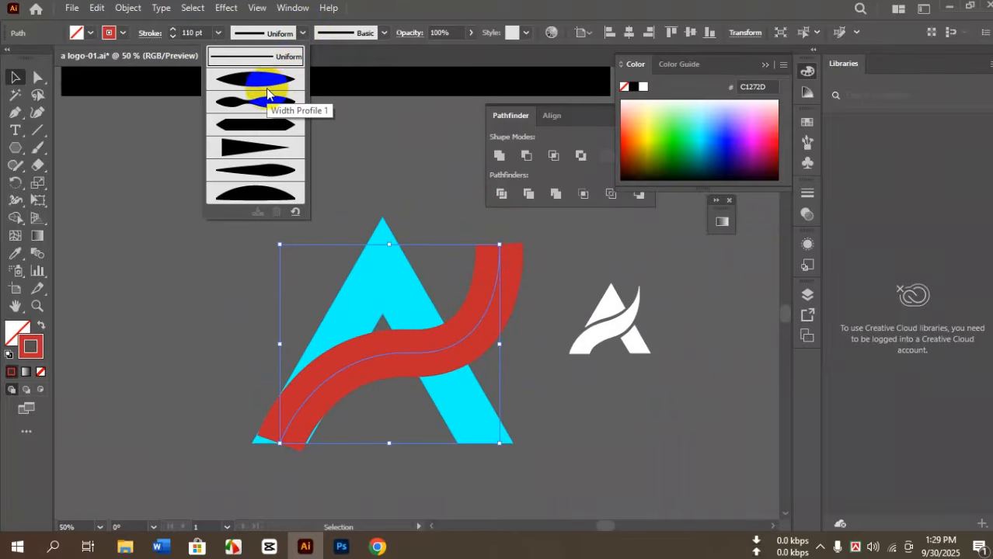
pyautogui.click(249, 147)
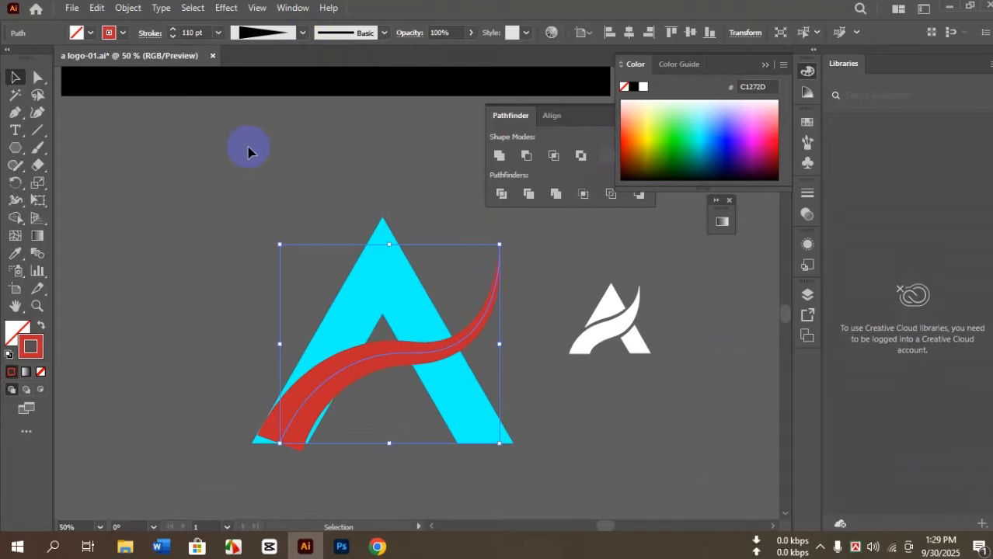
pyautogui.click(235, 214)
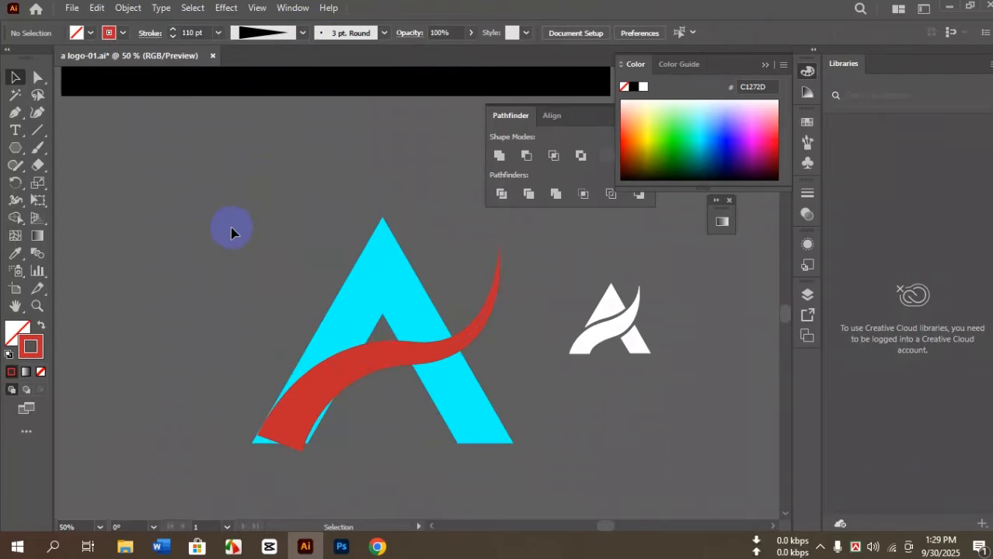
# Increase the tapered red curve's stroke weight to 112 pt to cover the left leg's outer edge.
pyautogui.scroll(6, 381, 394)
pyautogui.click(401, 353)
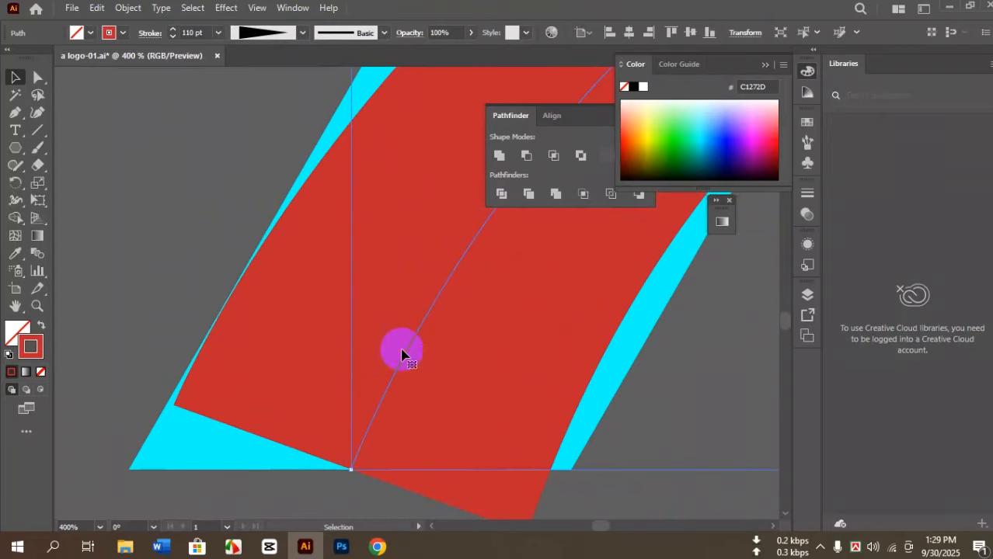
pyautogui.click(174, 32)
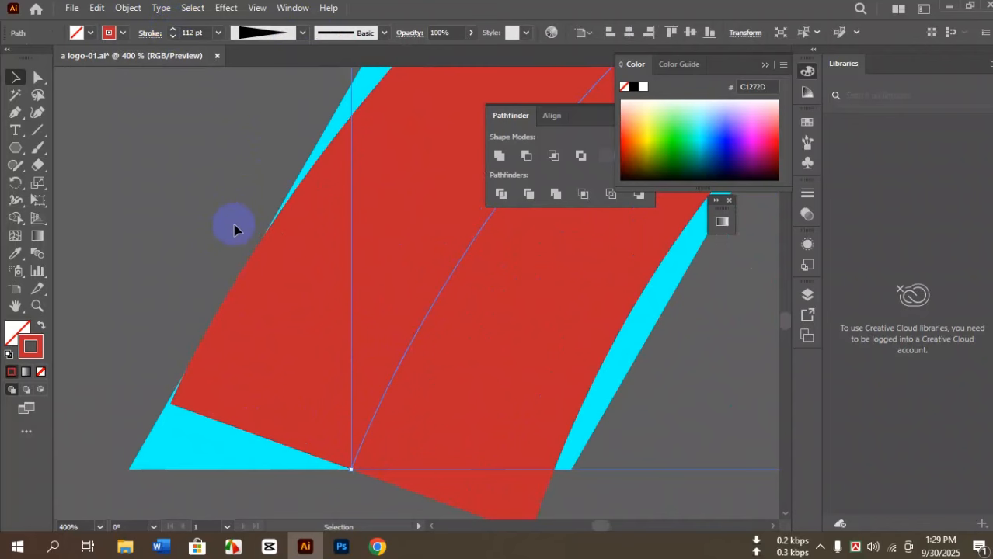
pyautogui.hotkey('ctrl', '0')
pyautogui.scroll(2, 306, 311)
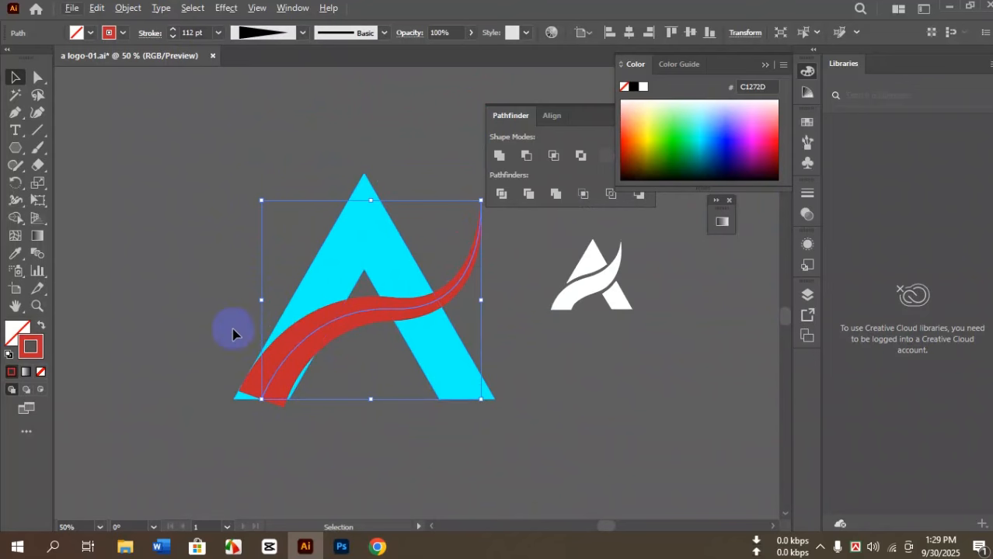
pyautogui.scroll(1, 224, 307)
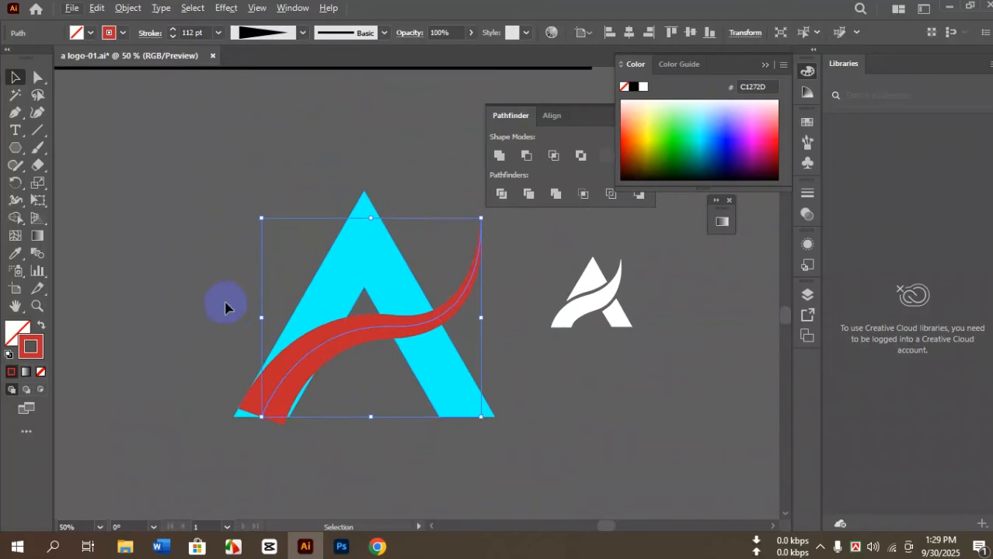
# Expand the appearance of the tapered red stroke into a filled shape.
pyautogui.click(132, 9)
pyautogui.click(211, 191)
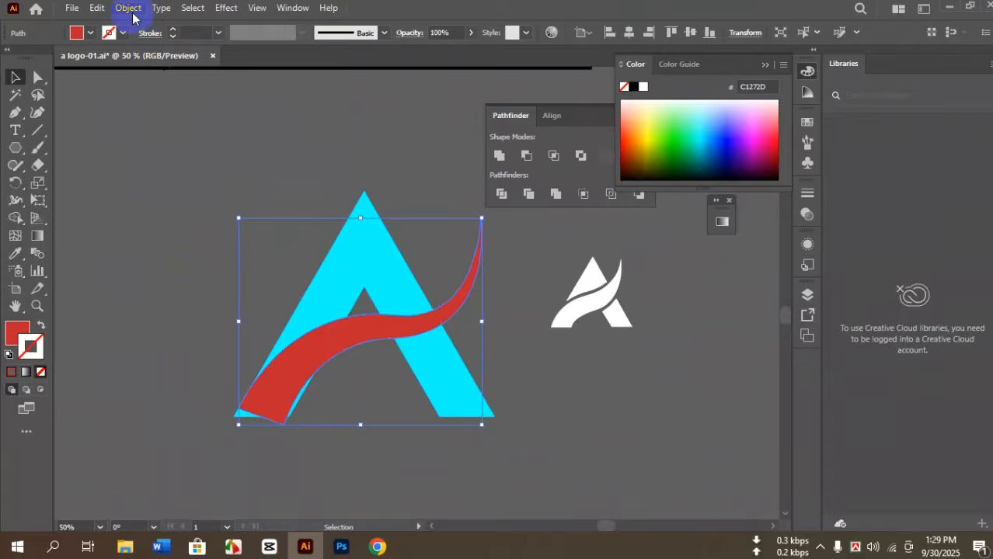
pyautogui.scroll(-1, 308, 347)
pyautogui.click(307, 347)
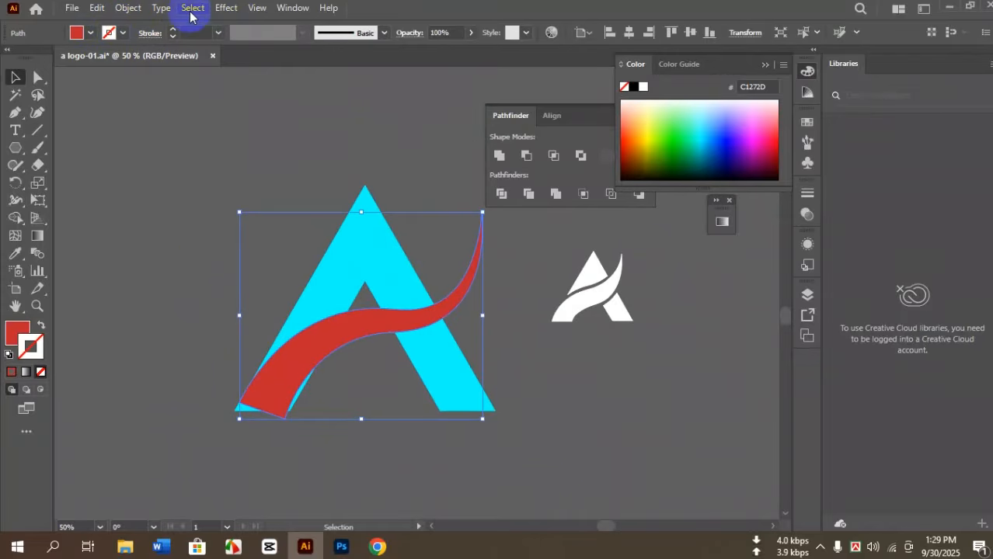
# Offset the red swoosh's path by 20 px with miter joins and a miter limit of 4, and deselect the result.
pyautogui.click(129, 8)
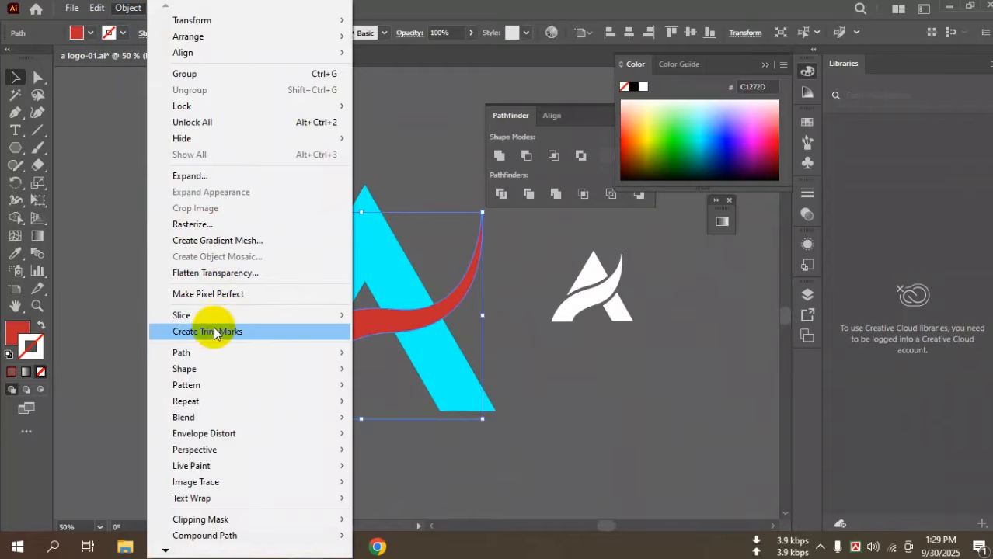
pyautogui.moveTo(193, 354)
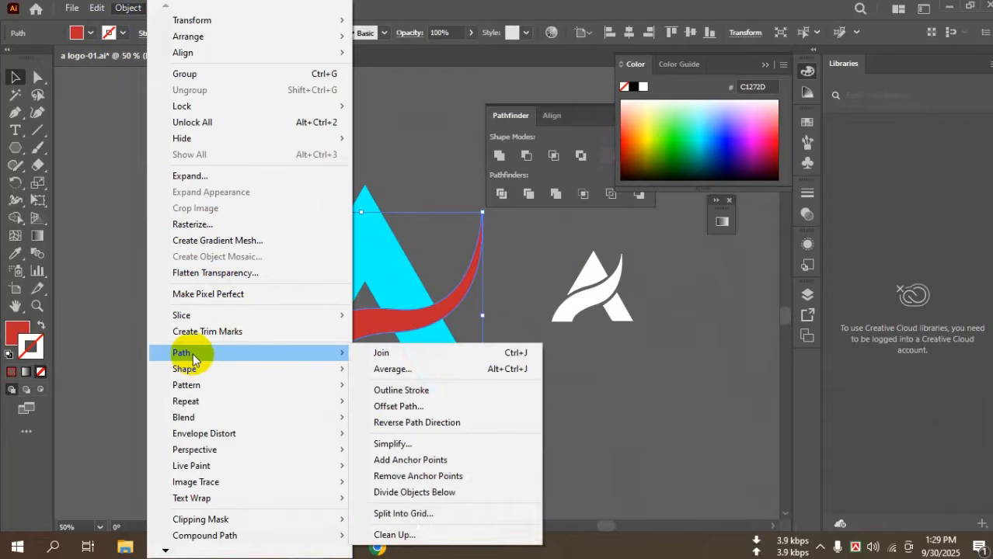
pyautogui.click(434, 405)
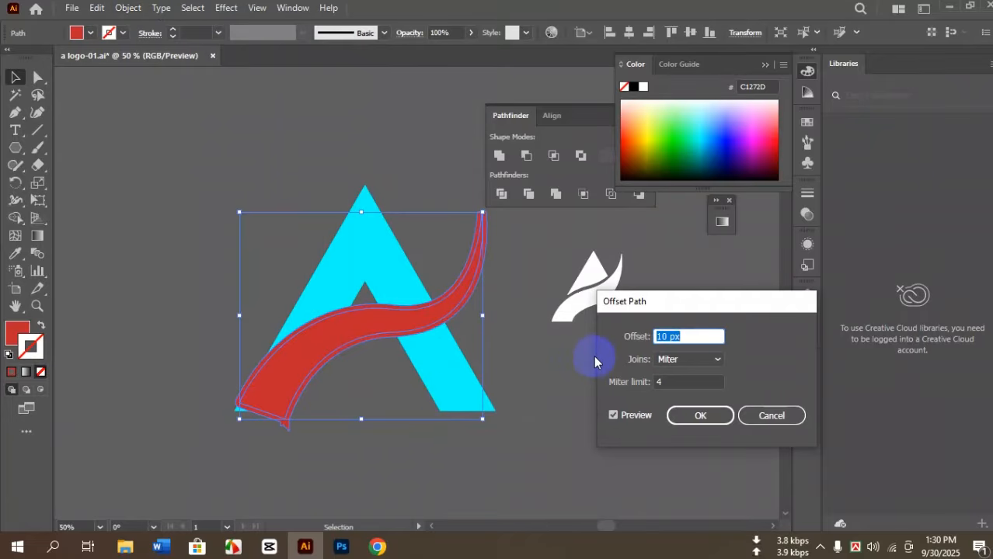
pyautogui.press('Up')
pyautogui.press('Up')
pyautogui.press('Up')
pyautogui.press('Up')
pyautogui.press('Up')
pyautogui.press('Up')
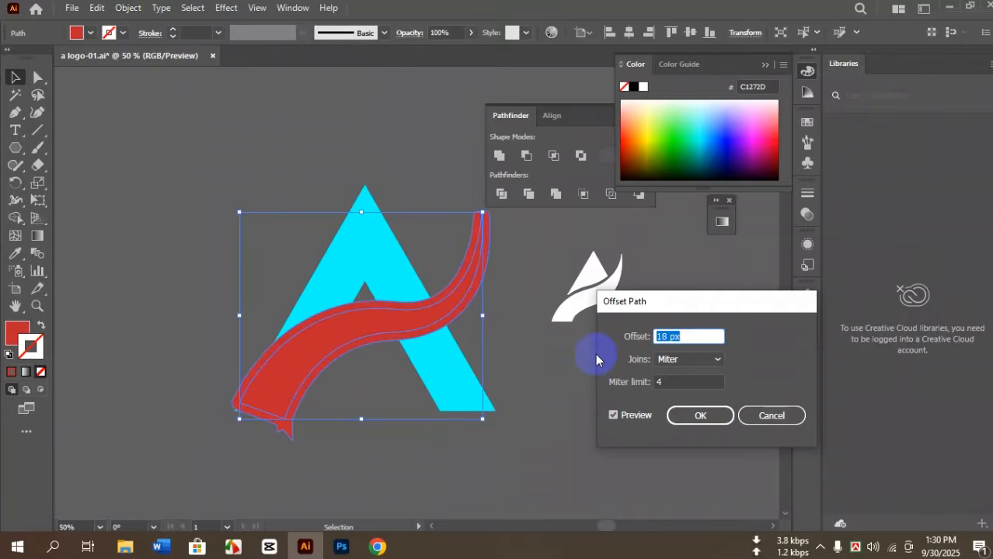
pyautogui.click(699, 415)
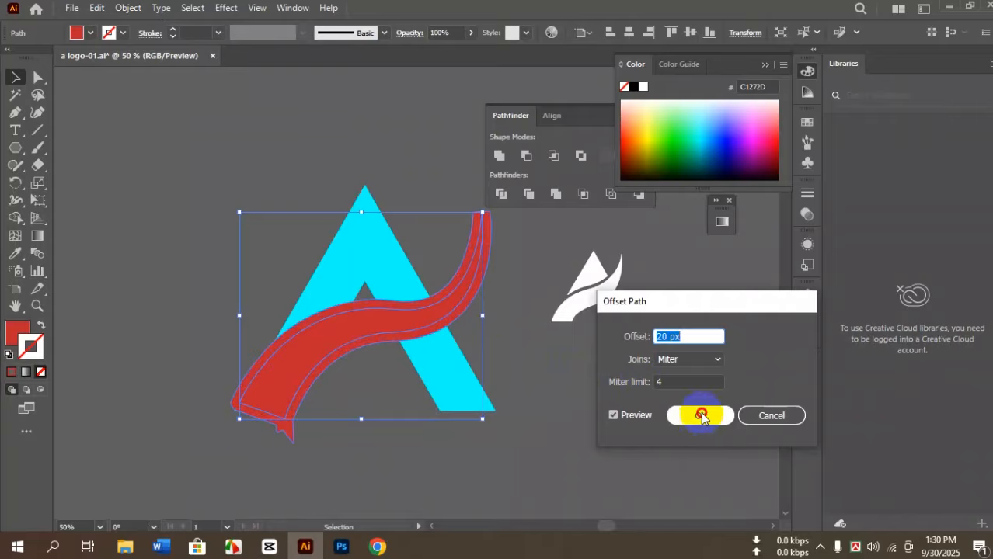
pyautogui.click(344, 463)
# Select the A and the offset swoosh, divide them with Pathfinder, and ungroup the resulting pieces.
pyautogui.moveTo(385, 455); pyautogui.dragTo(245, 254)
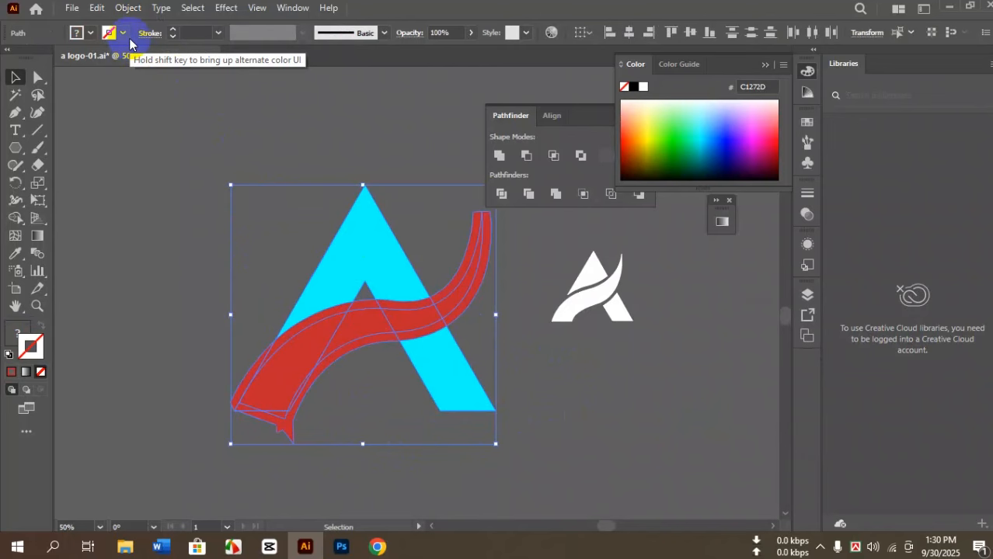
pyautogui.click(502, 195)
pyautogui.rightClick(361, 272)
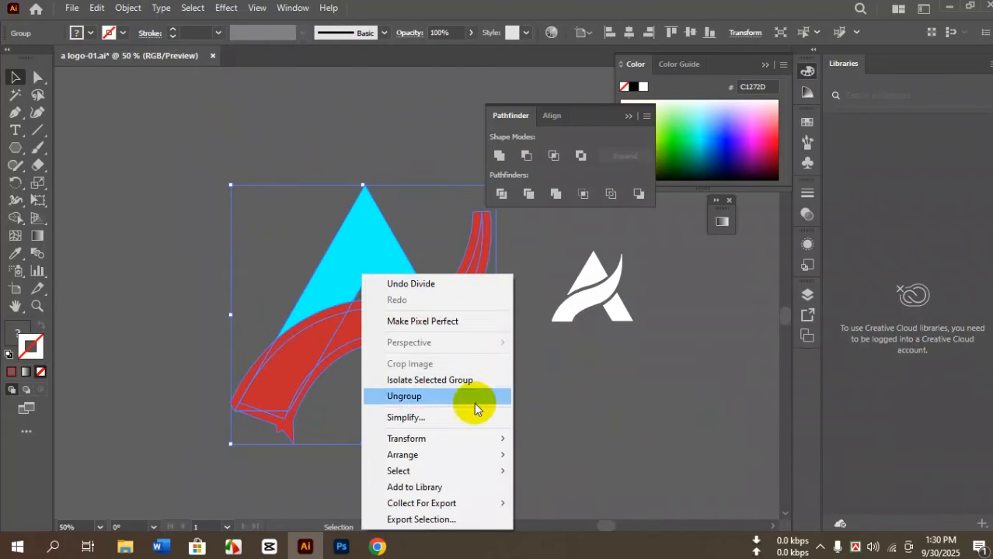
pyautogui.click(447, 400)
# Try to delete the inner piece of the swoosh's narrow upper tip.
pyautogui.click(476, 266)
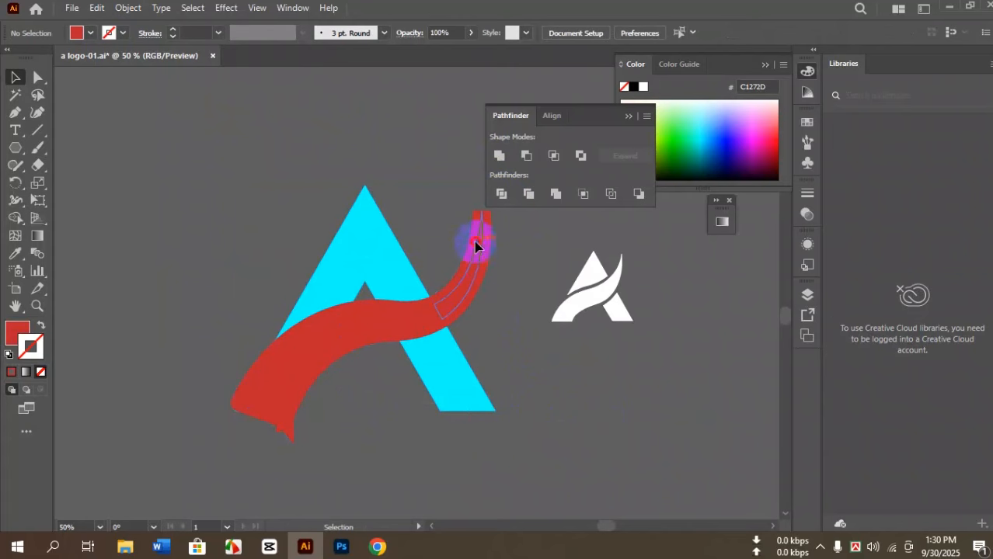
pyautogui.press('Delete')
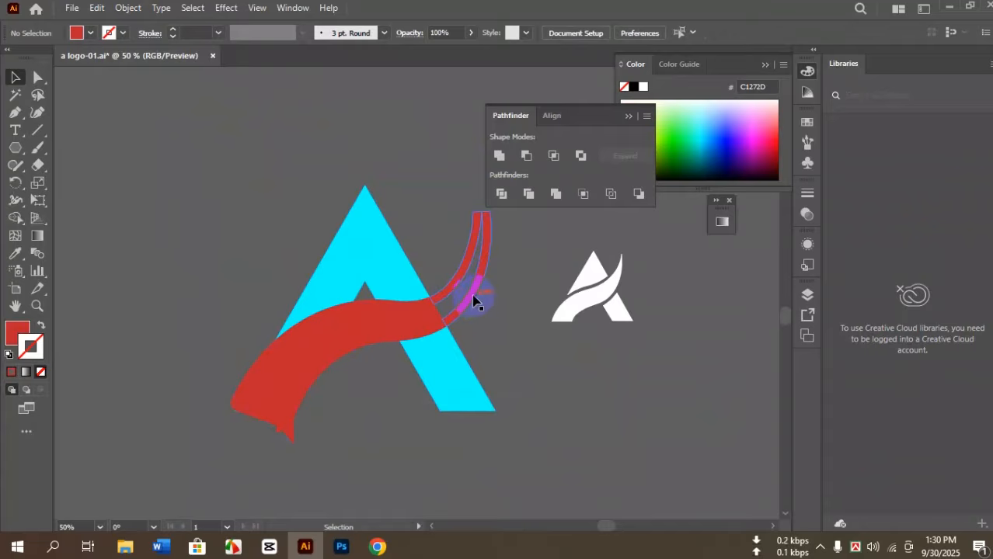
pyautogui.moveTo(476, 300)
pyautogui.mouseDown()
pyautogui.moveTo(488, 321)
pyautogui.moveTo(471, 301)
pyautogui.mouseUp()
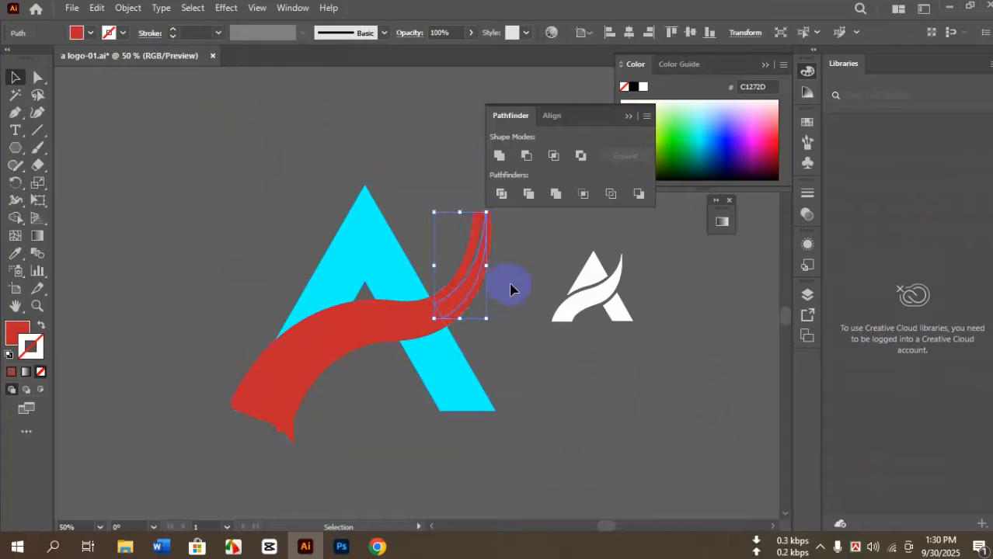
pyautogui.click(525, 275)
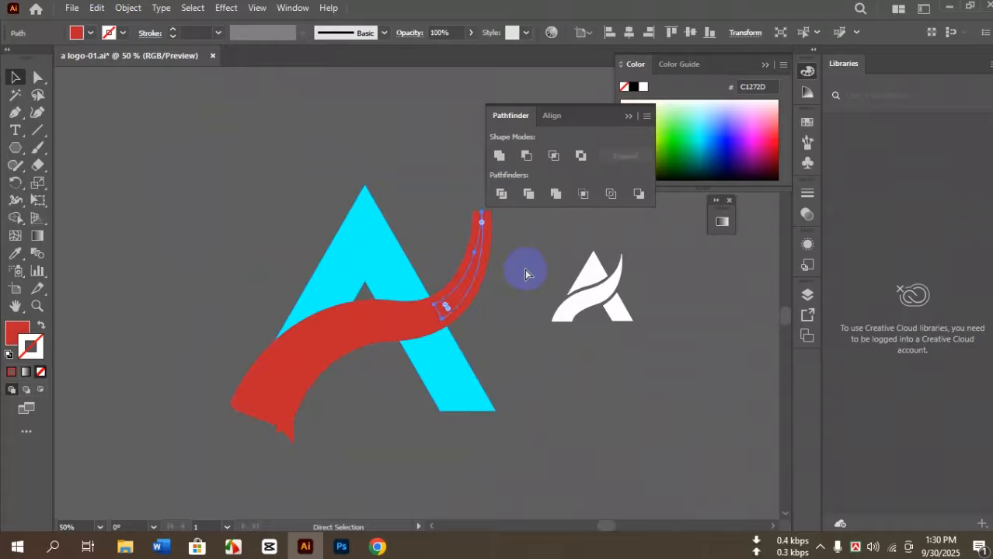
pyautogui.hotkey('ctrl', 'a')
pyautogui.click(524, 268)
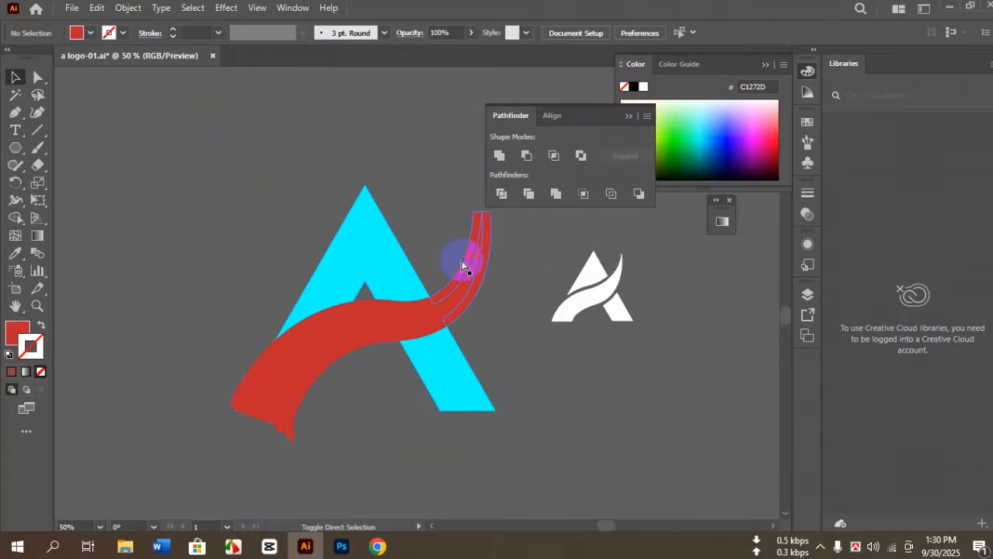
# Delete the offset margin pieces on both sides of the swoosh's upper tip and where it crosses the right leg.
pyautogui.click(465, 265)
pyautogui.click(517, 317)
pyautogui.click(475, 276)
pyautogui.moveTo(475, 278)
pyautogui.mouseDown()
pyautogui.moveTo(492, 284)
pyautogui.moveTo(486, 272)
pyautogui.mouseUp()
pyautogui.press('Delete')
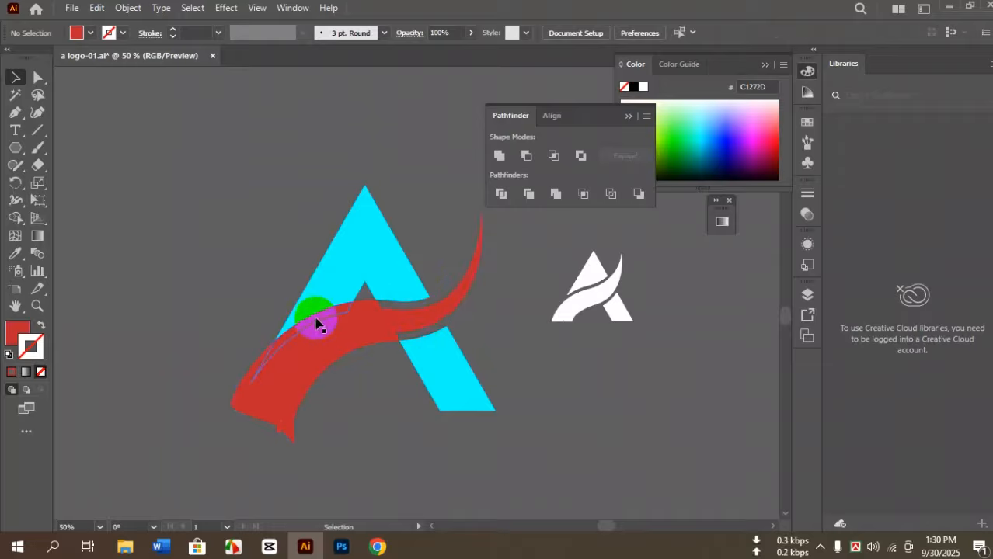
# Delete the offset strips along the outer edge of the swoosh over the left leg.
pyautogui.click(316, 324)
pyautogui.click(257, 359)
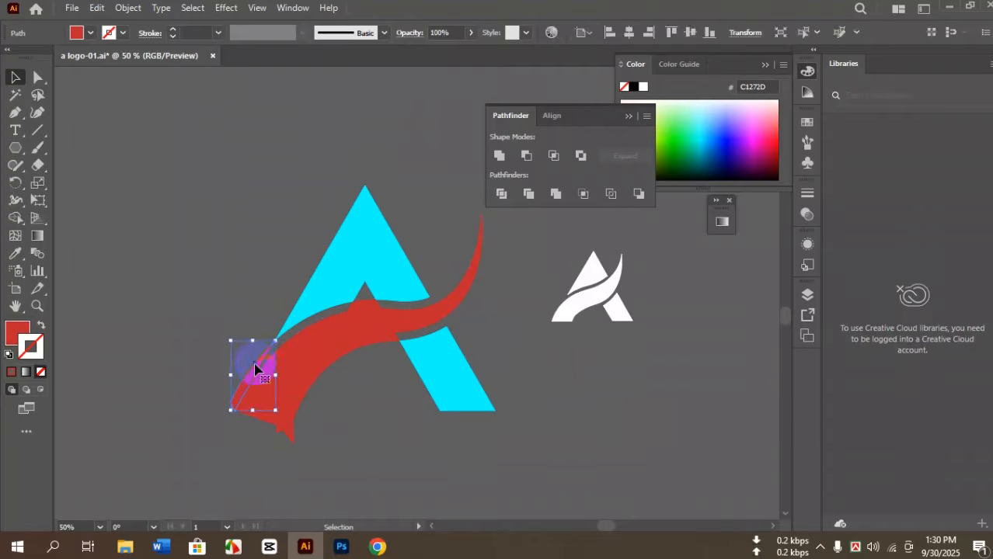
pyautogui.press('Delete')
# Try to delete the ragged offset strip around the swoosh's lower end and inner edge.
pyautogui.click(291, 442)
pyautogui.press('Delete')
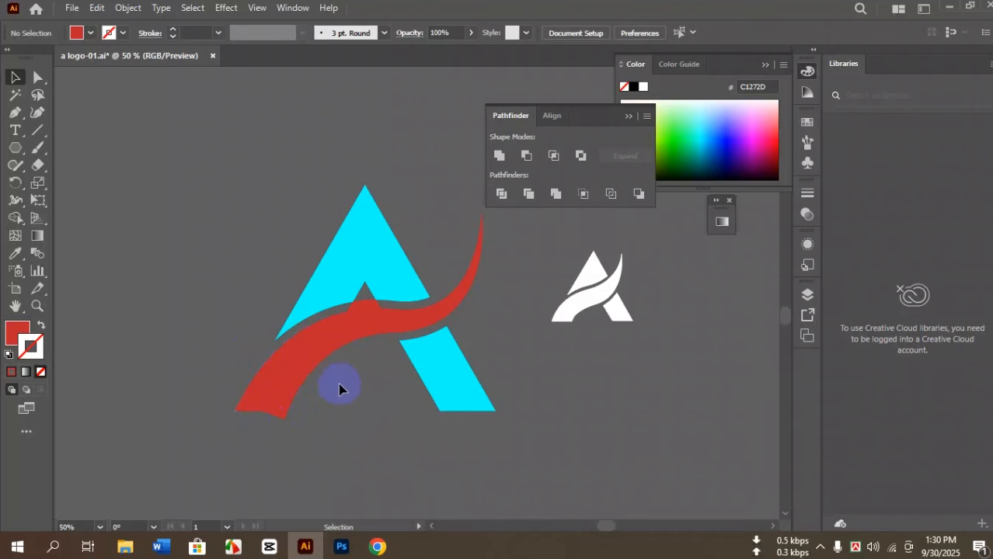
pyautogui.click(309, 385)
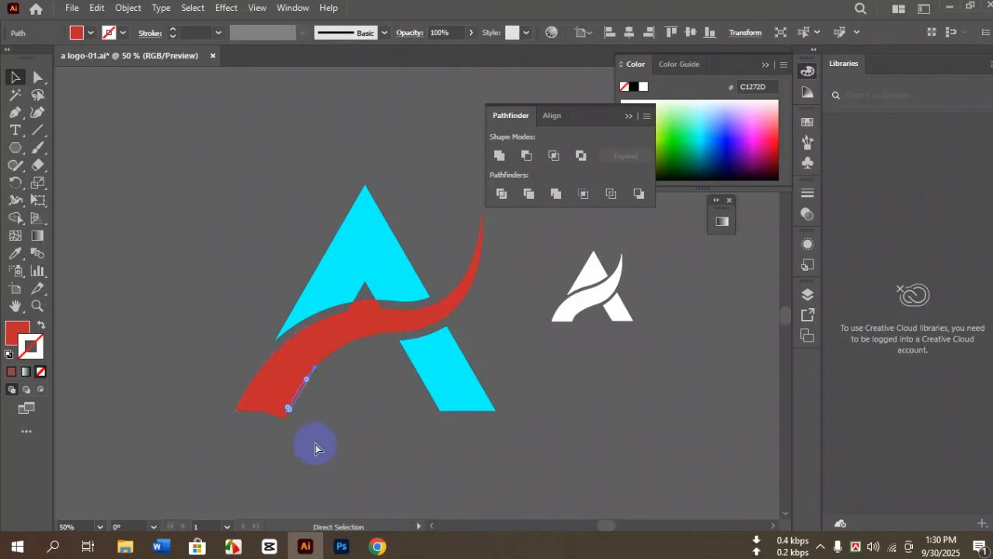
pyautogui.hotkey('ctrl', 'z')
# Merge the small triangular notch into the A's upper triangle with Shape Builder, and delete the leftover piece in the gap above the swoosh.
pyautogui.click(296, 468)
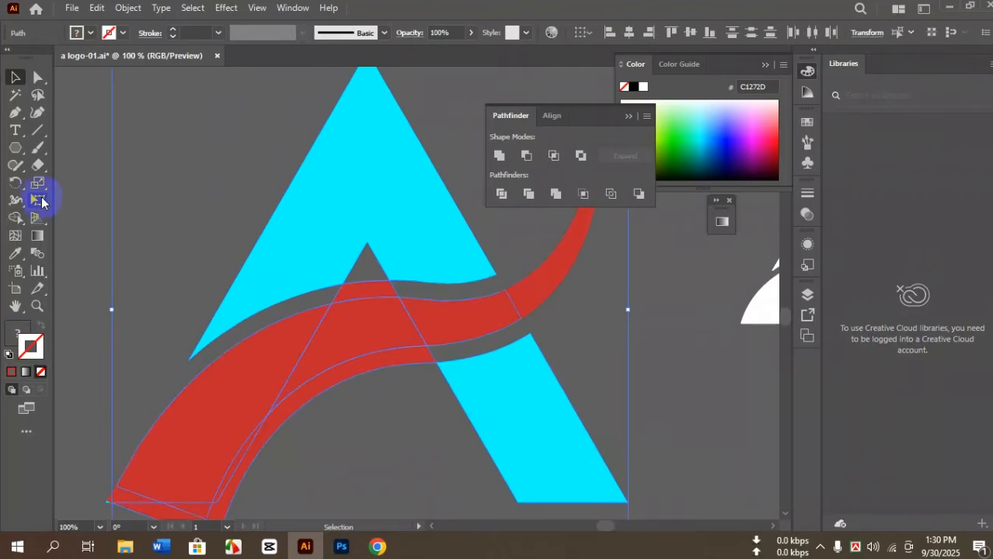
pyautogui.click(17, 220)
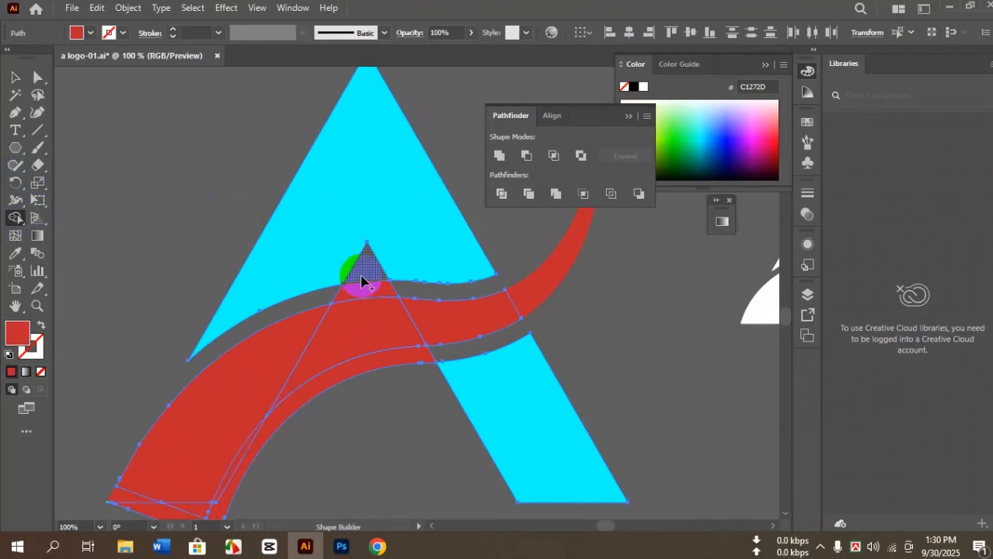
pyautogui.moveTo(361, 278)
pyautogui.mouseDown()
pyautogui.moveTo(318, 251)
pyautogui.moveTo(380, 258)
pyautogui.mouseUp()
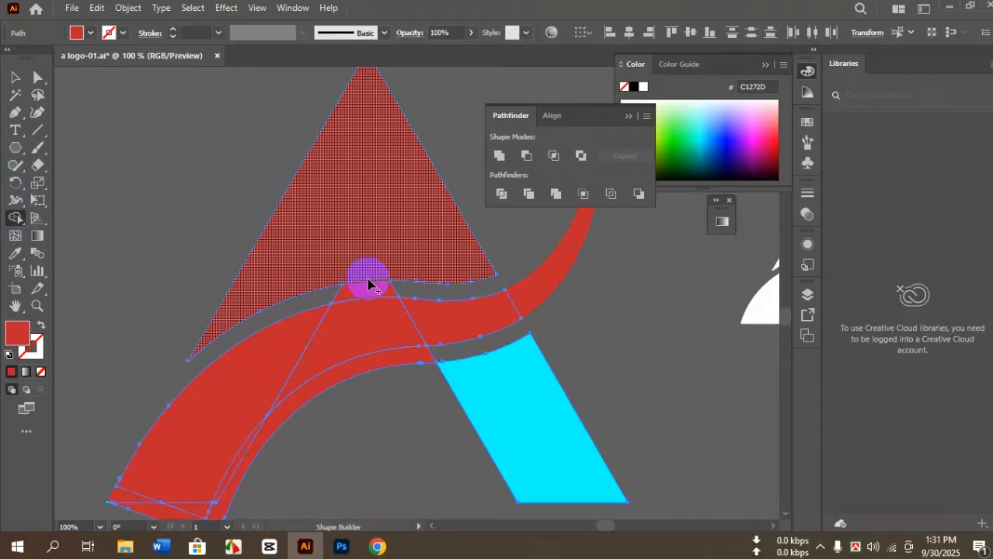
pyautogui.click(14, 77)
pyautogui.click(194, 218)
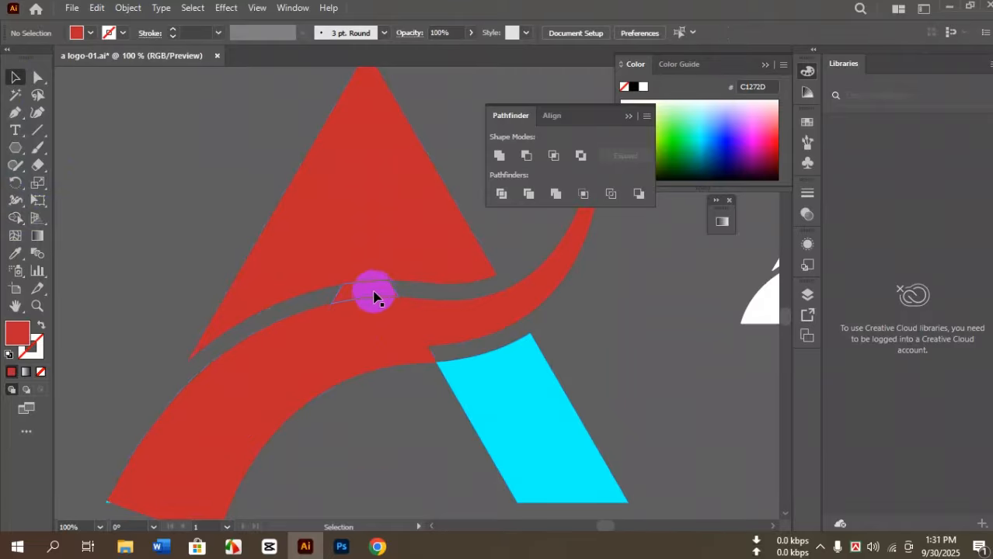
pyautogui.click(374, 292)
pyautogui.press('Delete')
# Draw a horizontal line along the base of the right leg, extending across and beyond the swoosh's lower end.
pyautogui.scroll(-1, 438, 320)
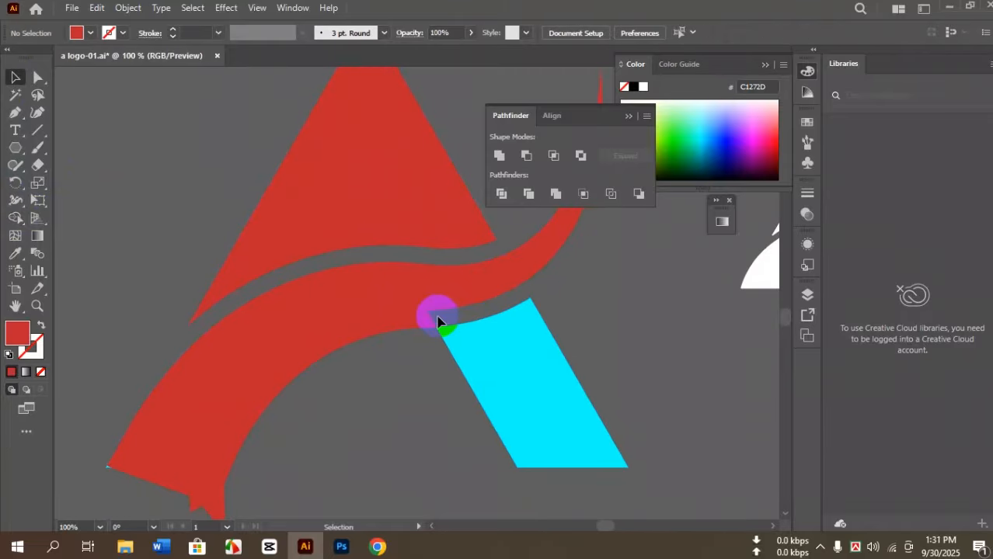
pyautogui.scroll(-4, 438, 318)
pyautogui.scroll(3, 354, 378)
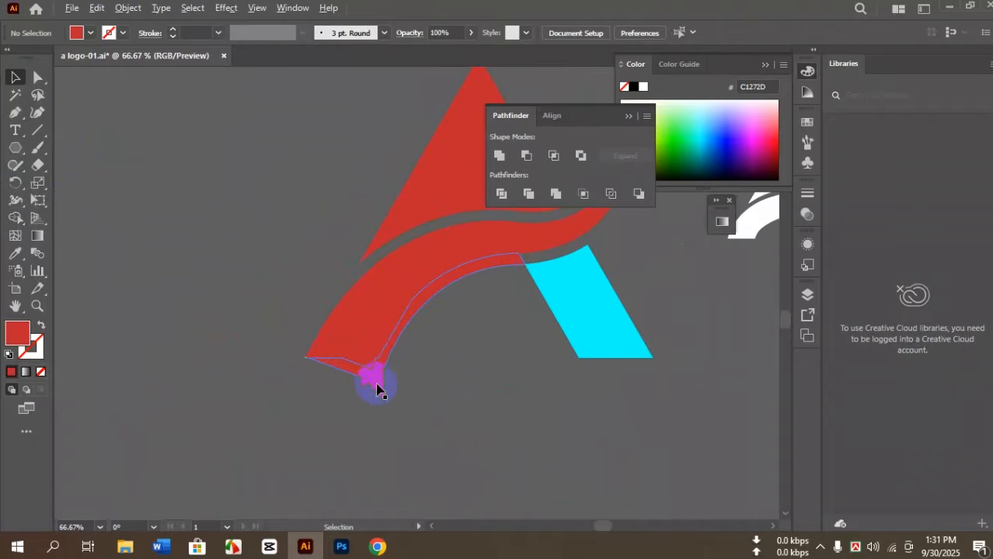
pyautogui.scroll(1, 397, 351)
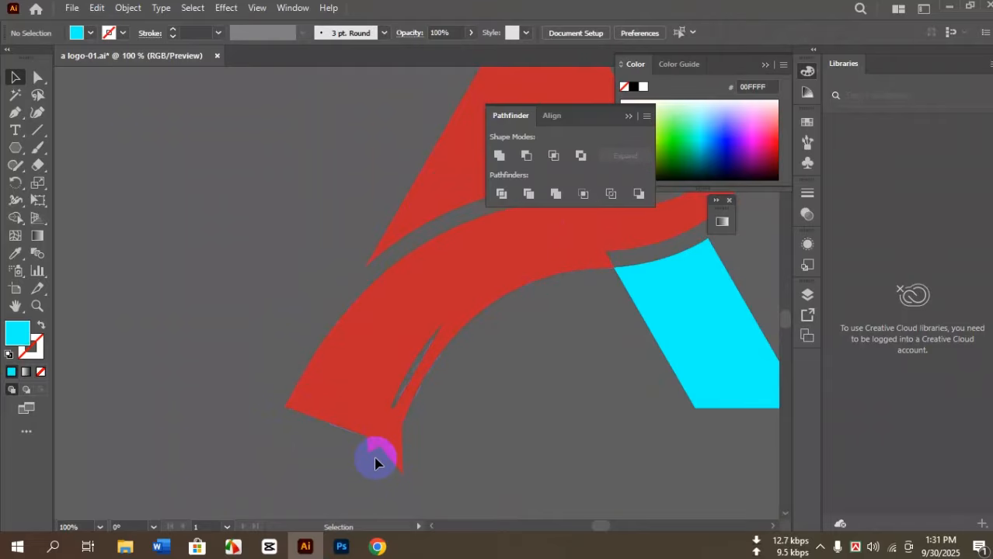
pyautogui.click(37, 130)
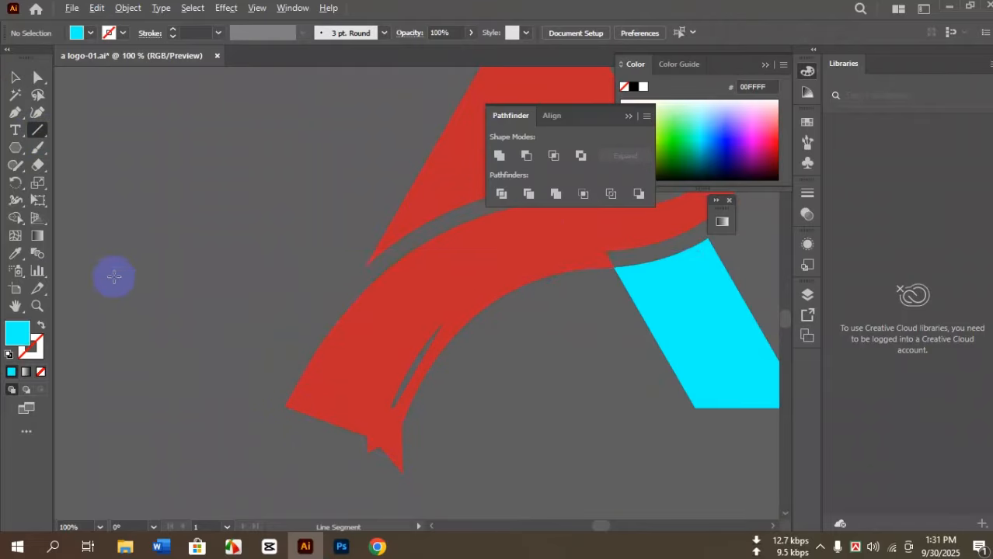
pyautogui.scroll(-2, 113, 278)
pyautogui.moveTo(198, 347); pyautogui.dragTo(117, 332)
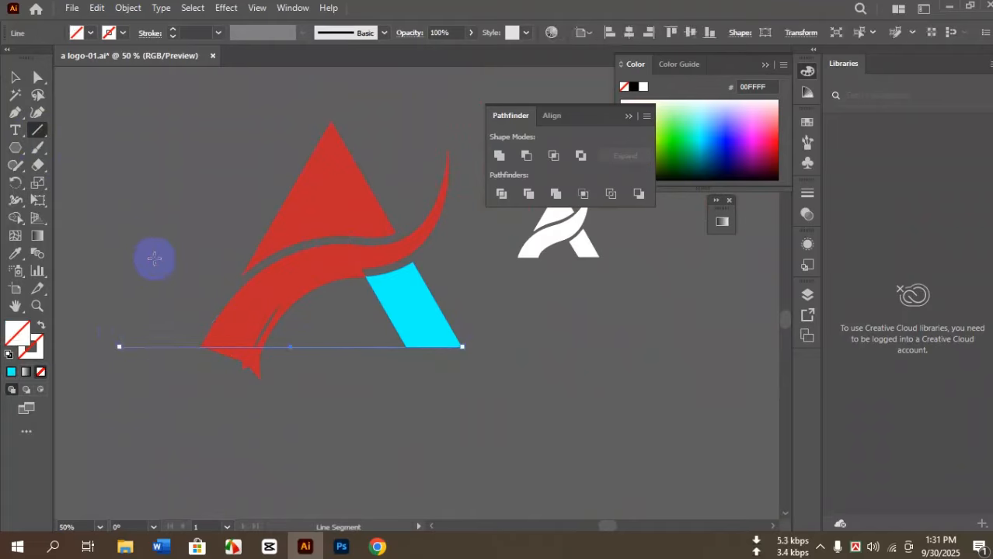
pyautogui.click(16, 78)
pyautogui.click(71, 145)
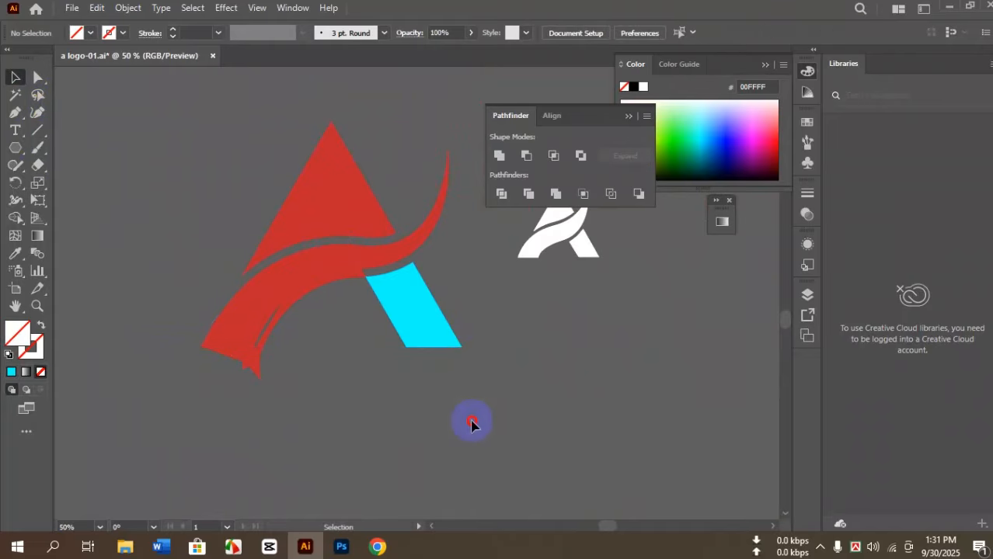
# Select all the logo pieces with the baseline and remove the ragged swoosh parts below the line with Shape Builder.
pyautogui.hotkey('ctrl', 'a')
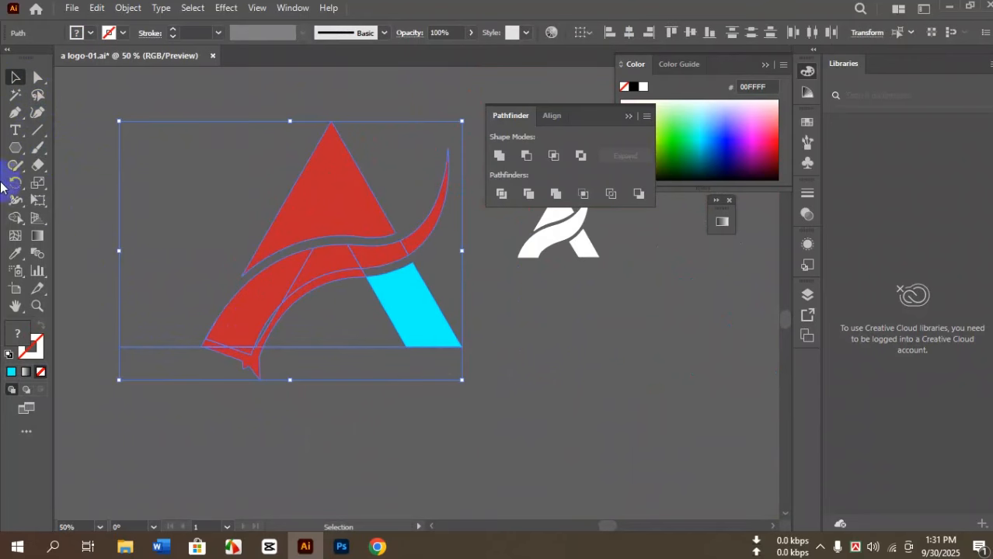
pyautogui.click(17, 218)
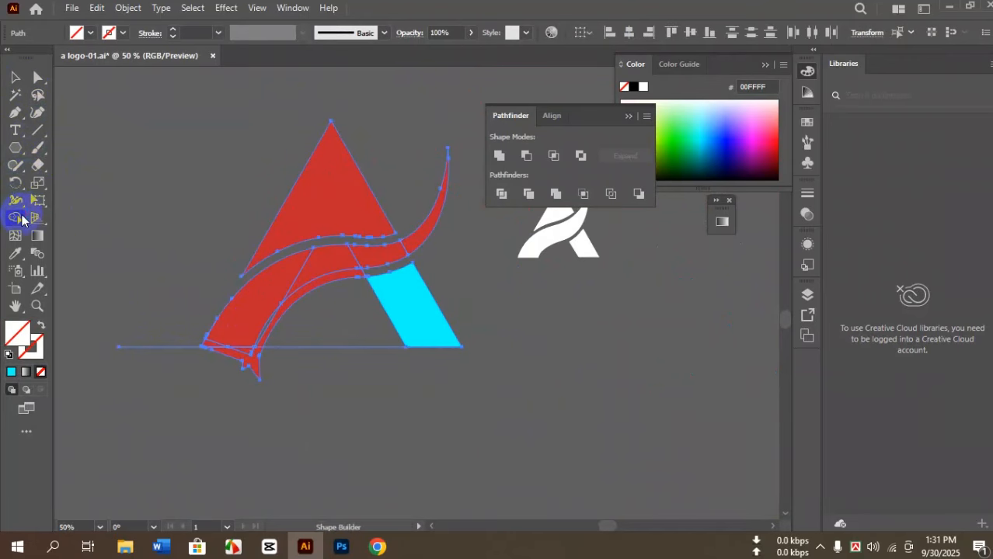
pyautogui.moveTo(10, 218); pyautogui.dragTo(87, 222)
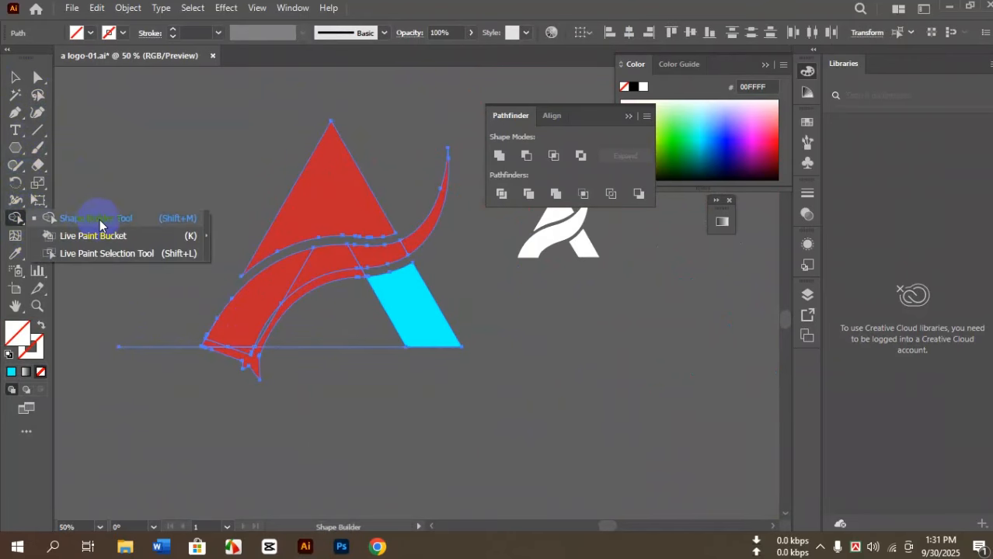
pyautogui.click(100, 220)
pyautogui.moveTo(268, 372)
pyautogui.mouseDown()
pyautogui.moveTo(238, 355)
pyautogui.moveTo(352, 346)
pyautogui.moveTo(331, 354)
pyautogui.moveTo(332, 340)
pyautogui.moveTo(281, 344)
pyautogui.mouseUp()
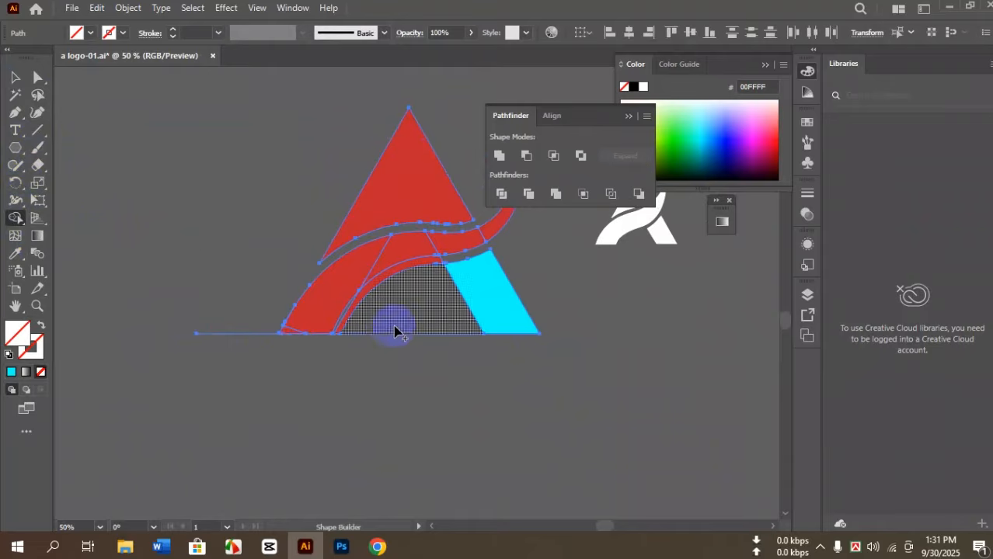
# Remove the offset strip along the swoosh's inner edge and the stray baseline segments with Shape Builder.
pyautogui.moveTo(357, 293); pyautogui.dragTo(365, 301)
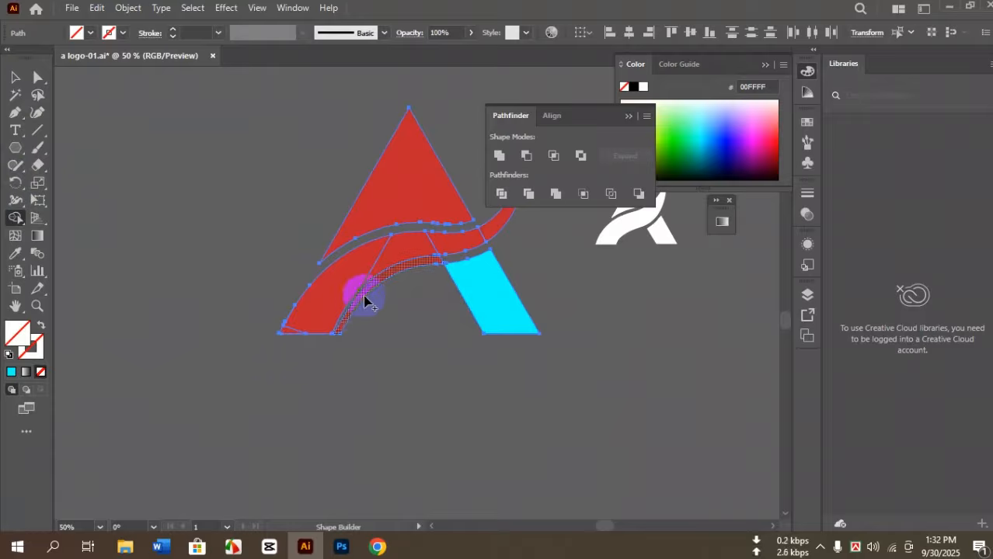
pyautogui.scroll(1, 332, 385)
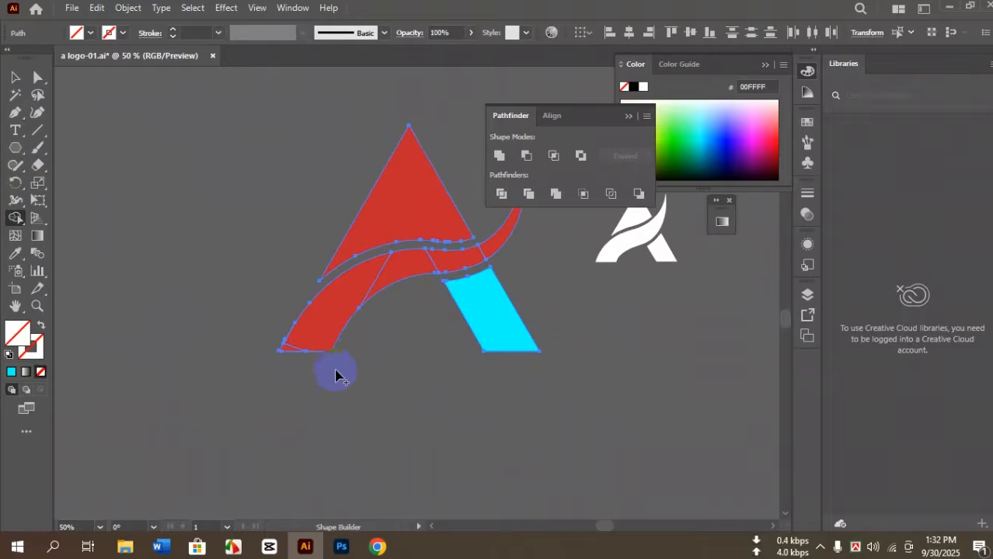
pyautogui.click(338, 357)
pyautogui.scroll(1, 300, 412)
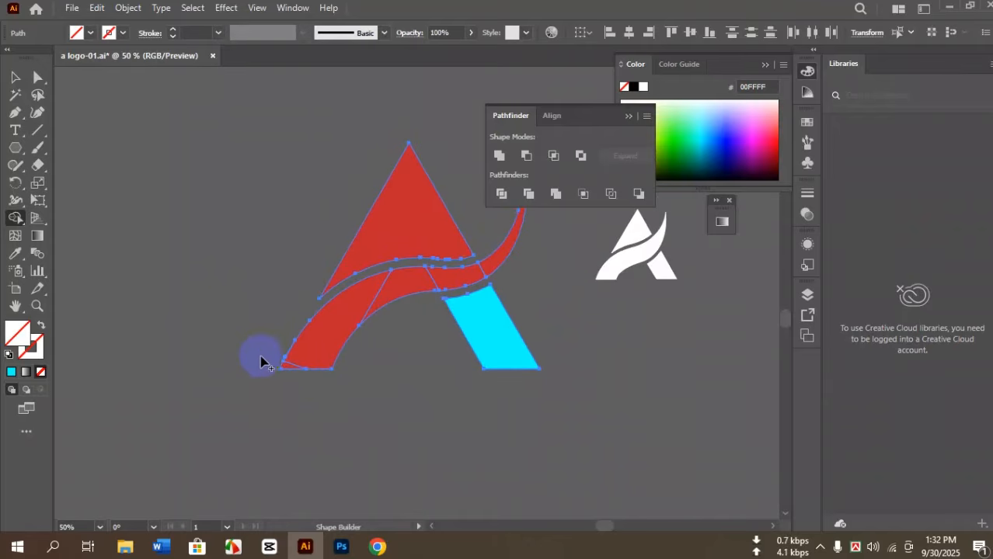
# Merge the remaining swoosh segments into one continuous shape with Shape Builder.
pyautogui.moveTo(299, 386)
pyautogui.mouseDown()
pyautogui.moveTo(344, 310)
pyautogui.moveTo(367, 295)
pyautogui.moveTo(469, 271)
pyautogui.mouseUp()
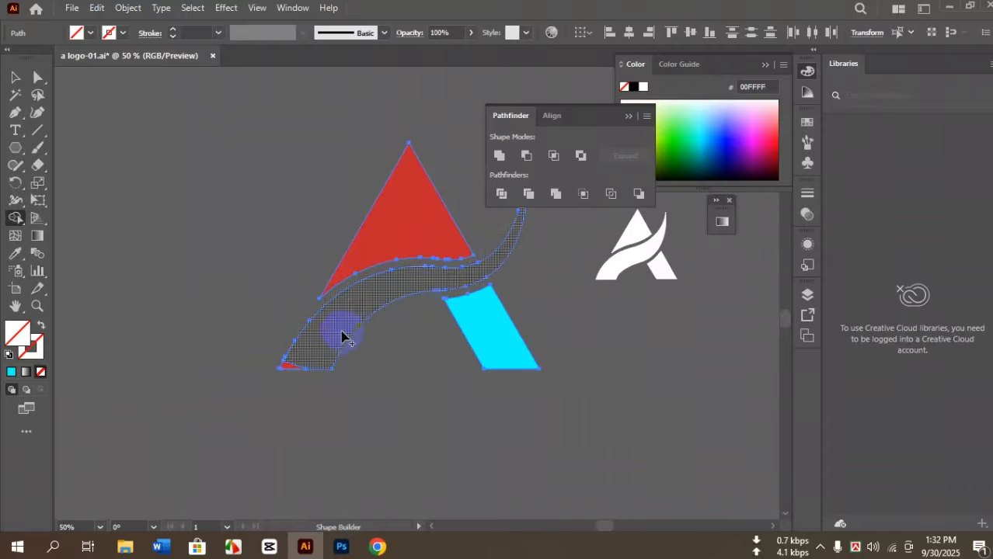
pyautogui.moveTo(342, 336)
pyautogui.mouseDown()
pyautogui.moveTo(283, 363)
pyautogui.moveTo(309, 354)
pyautogui.moveTo(350, 299)
pyautogui.moveTo(364, 242)
pyautogui.mouseUp()
pyautogui.click(15, 78)
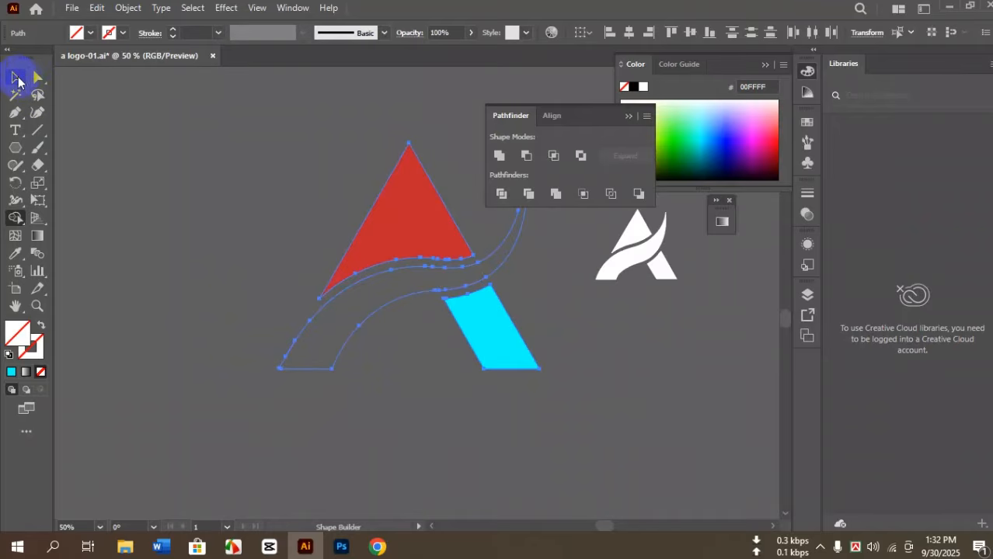
# Fill all three logo shapes with the red sampled from the upper triangle, and deselect them.
pyautogui.click(323, 277)
pyautogui.click(14, 253)
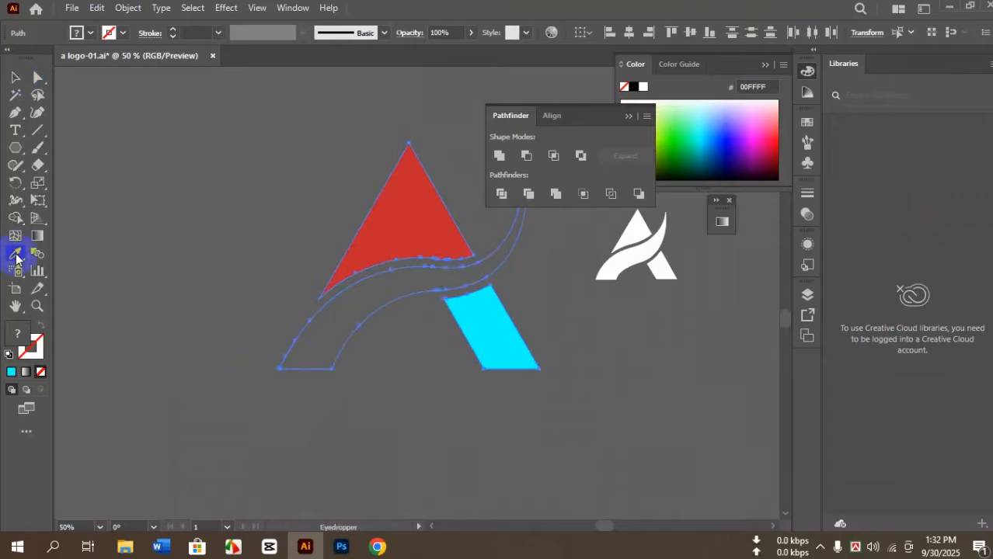
pyautogui.click(388, 226)
pyautogui.click(14, 76)
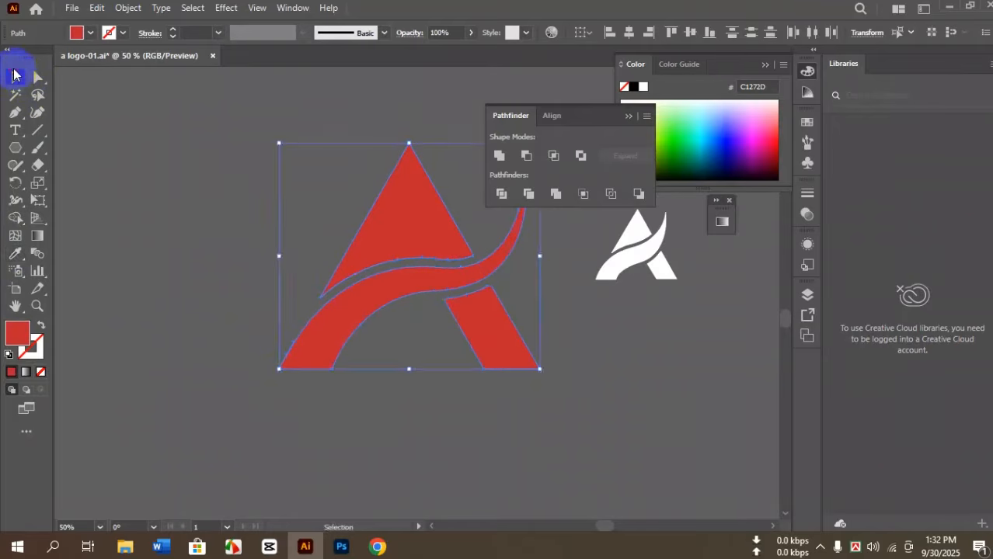
pyautogui.click(202, 290)
# Fill the entire new logo with the white sampled from the small reference logo.
pyautogui.scroll(1, 329, 421)
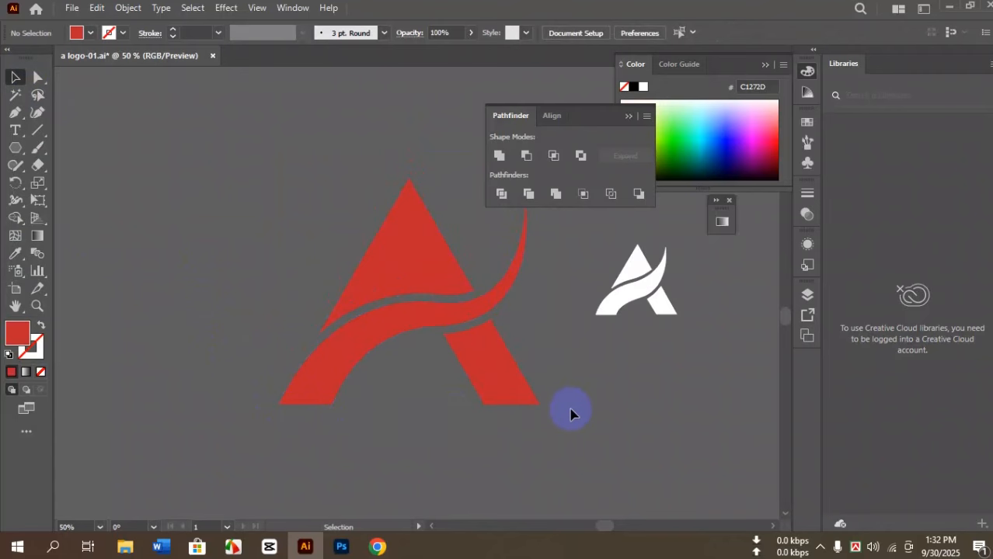
pyautogui.scroll(1, 569, 413)
pyautogui.scroll(-2, 549, 381)
pyautogui.click(483, 356)
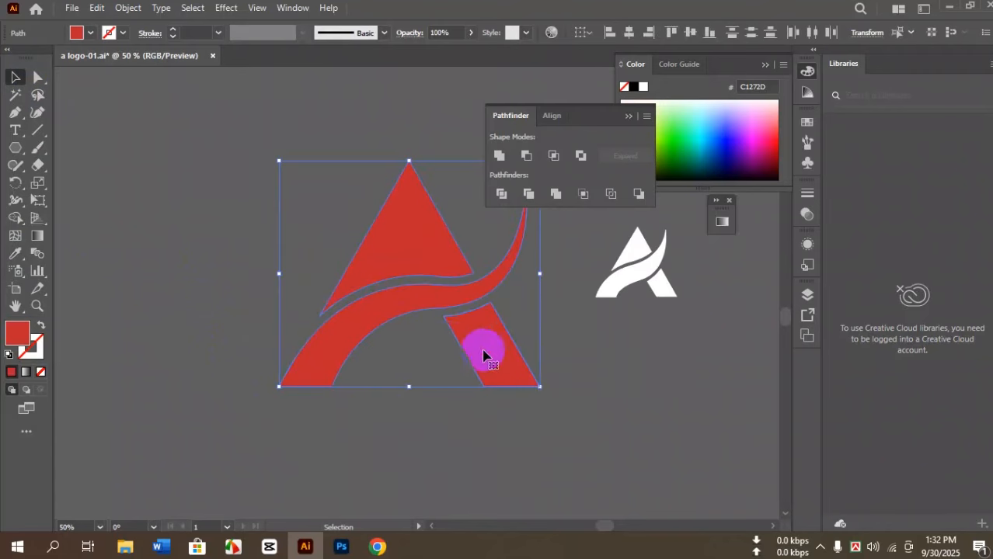
pyautogui.click(14, 253)
pyautogui.click(624, 282)
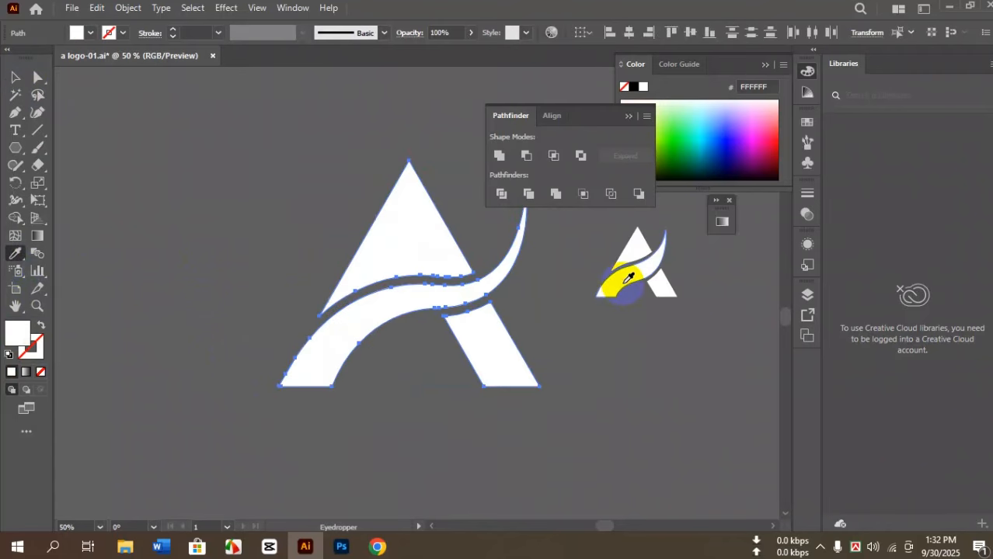
# Group the three white shapes of the large logo, move the group left away from the small reference logo, and deselect it.
pyautogui.click(14, 76)
pyautogui.scroll(-2, 484, 316)
pyautogui.click(410, 277)
pyautogui.click(472, 318)
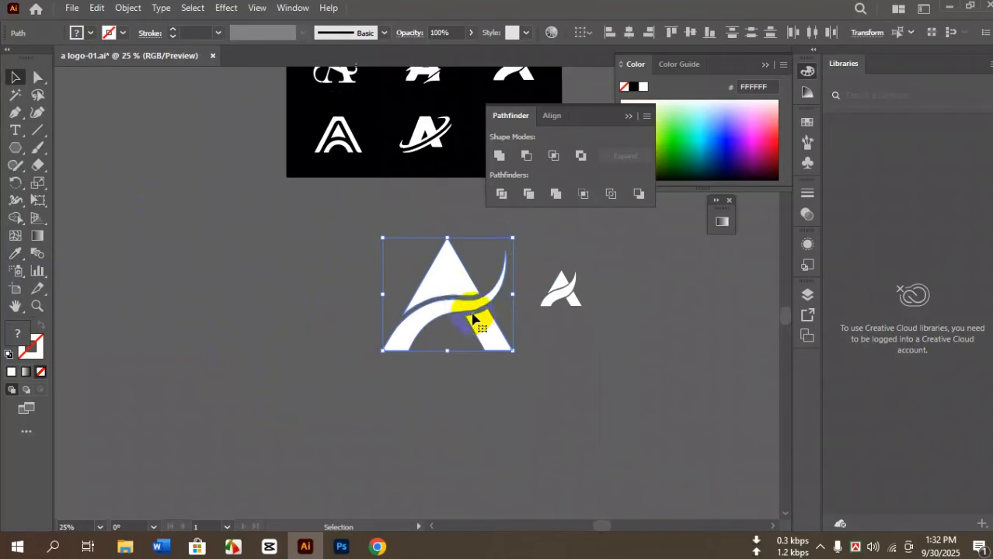
pyautogui.rightClick(458, 279)
pyautogui.click(505, 319)
pyautogui.moveTo(444, 286); pyautogui.dragTo(354, 278)
pyautogui.click(465, 362)
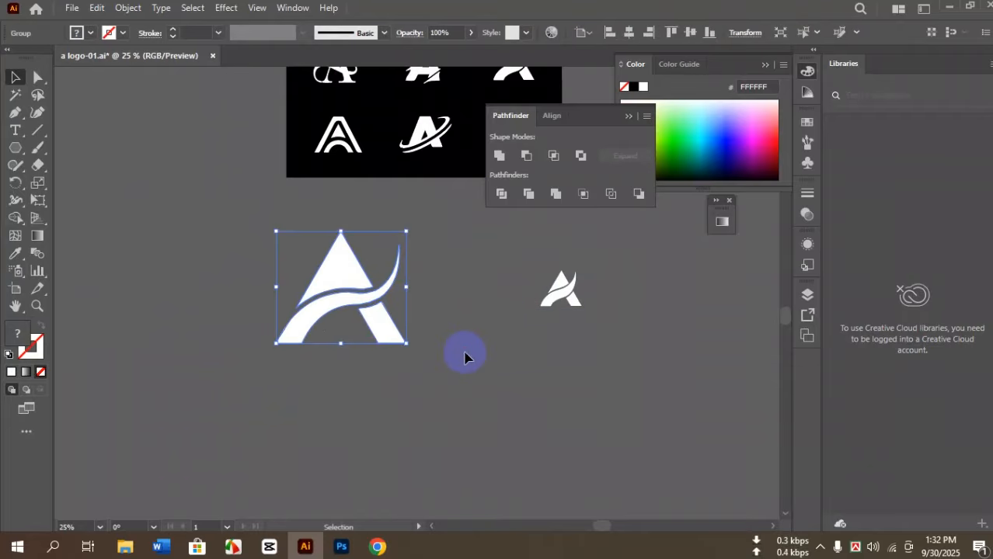
pyautogui.click(464, 357)
# Move the small reference logo left, closer to the large recreated logo.
pyautogui.scroll(1, 482, 354)
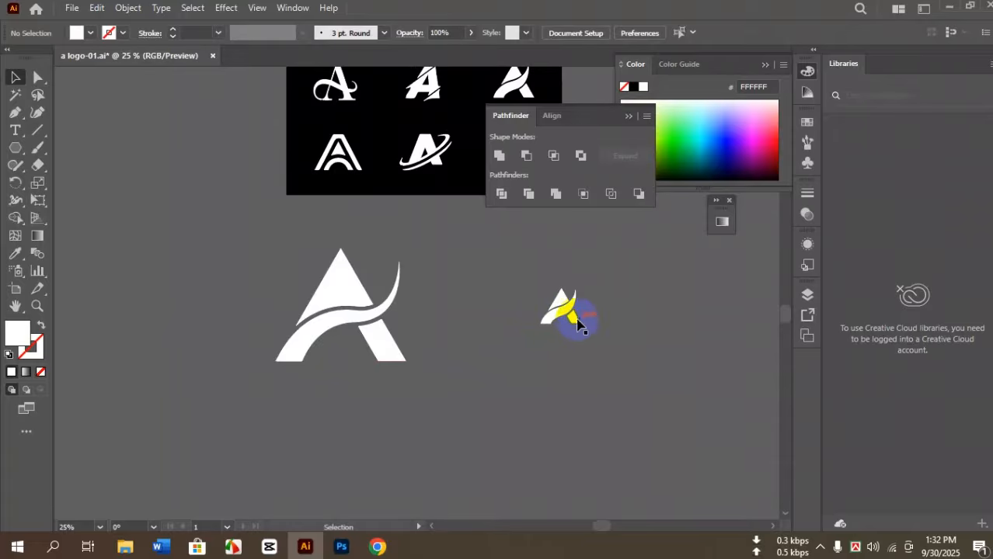
pyautogui.moveTo(571, 313); pyautogui.dragTo(501, 313)
pyautogui.scroll(5, 392, 303)
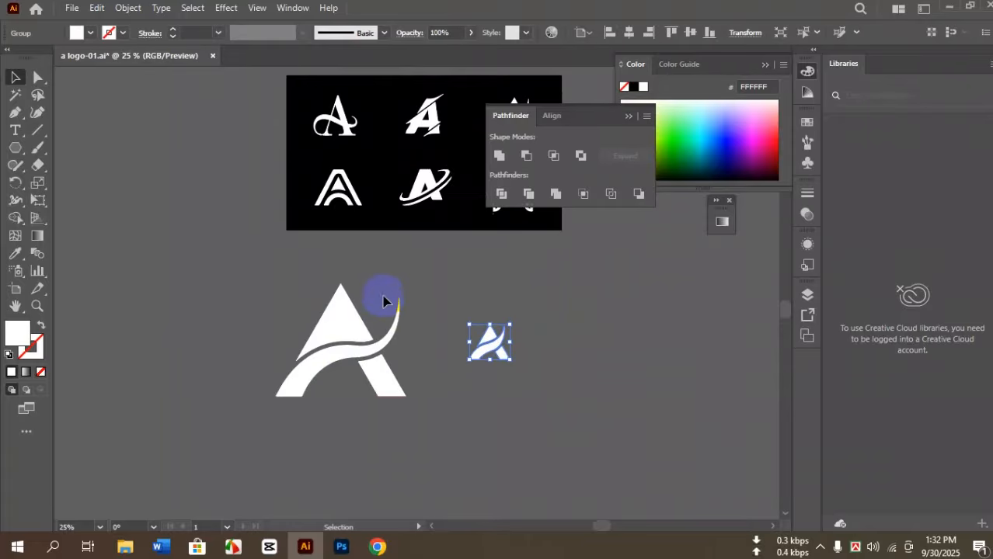
pyautogui.scroll(3, 402, 309)
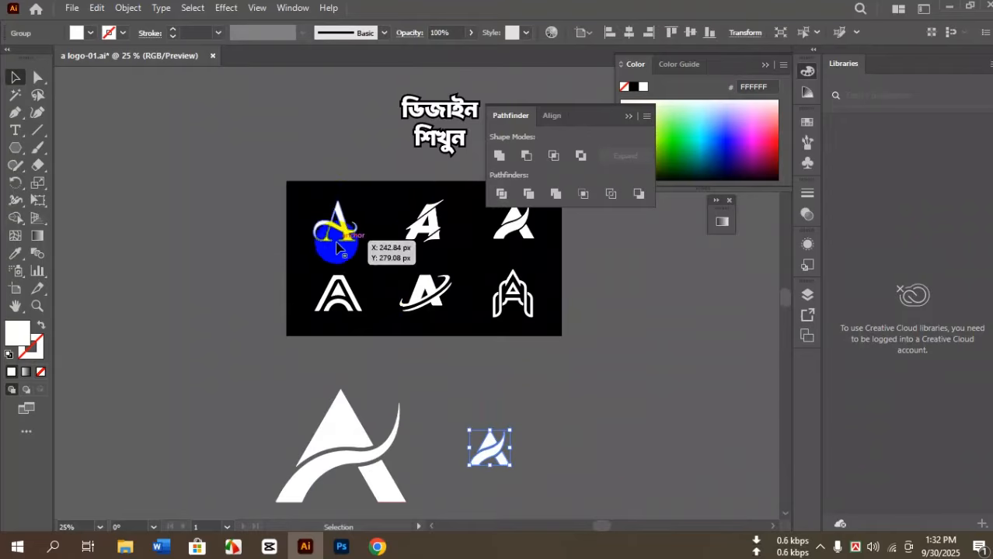
pyautogui.scroll(-5, 472, 337)
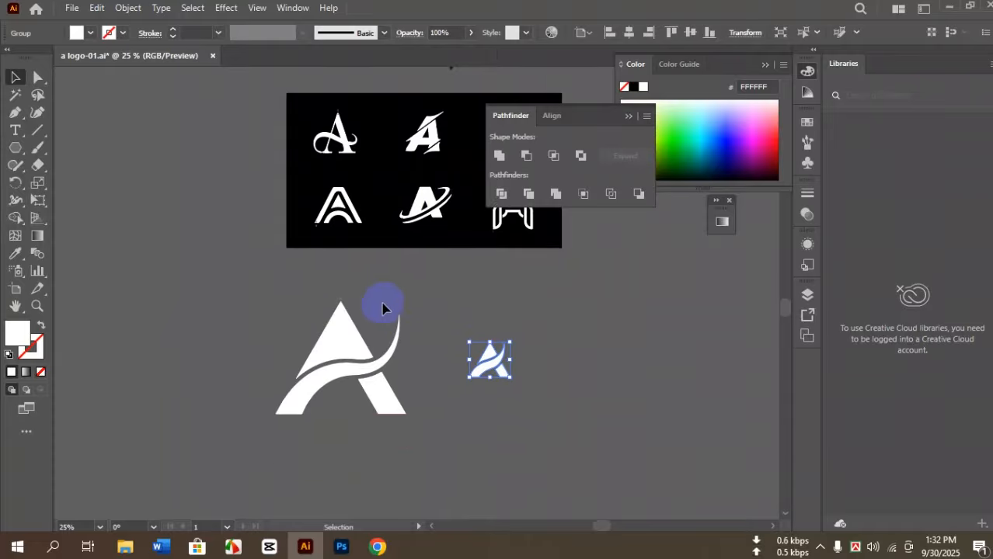
pyautogui.scroll(2, 391, 304)
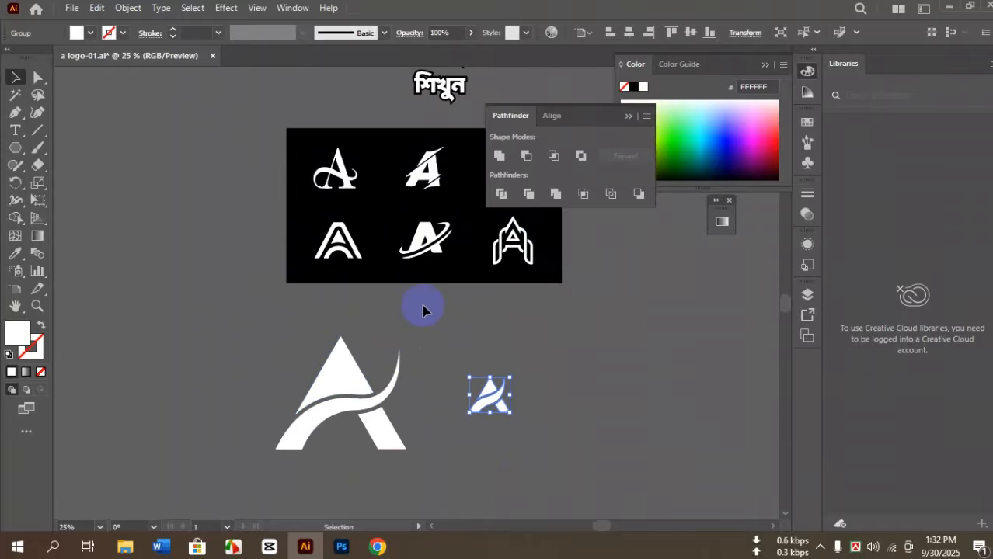
pyautogui.scroll(2, 454, 286)
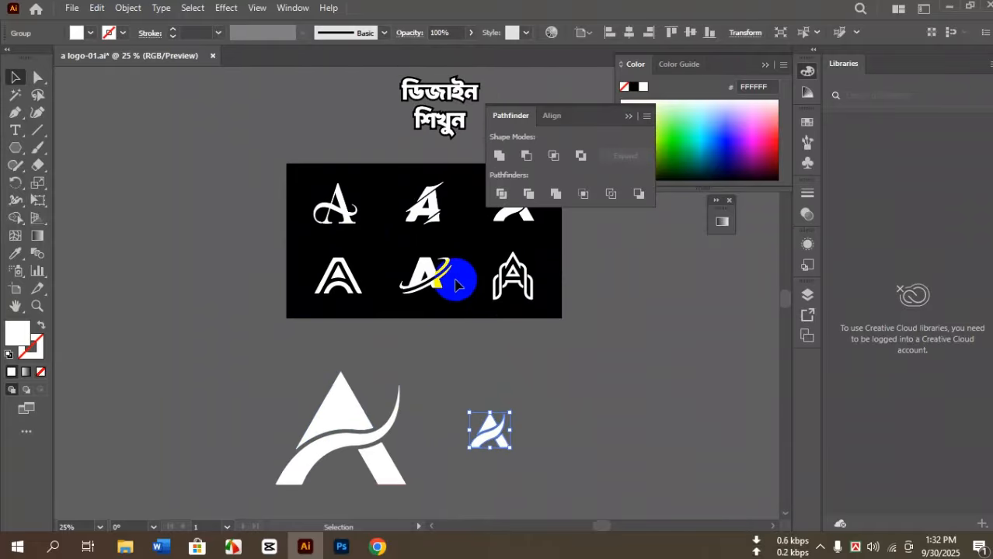